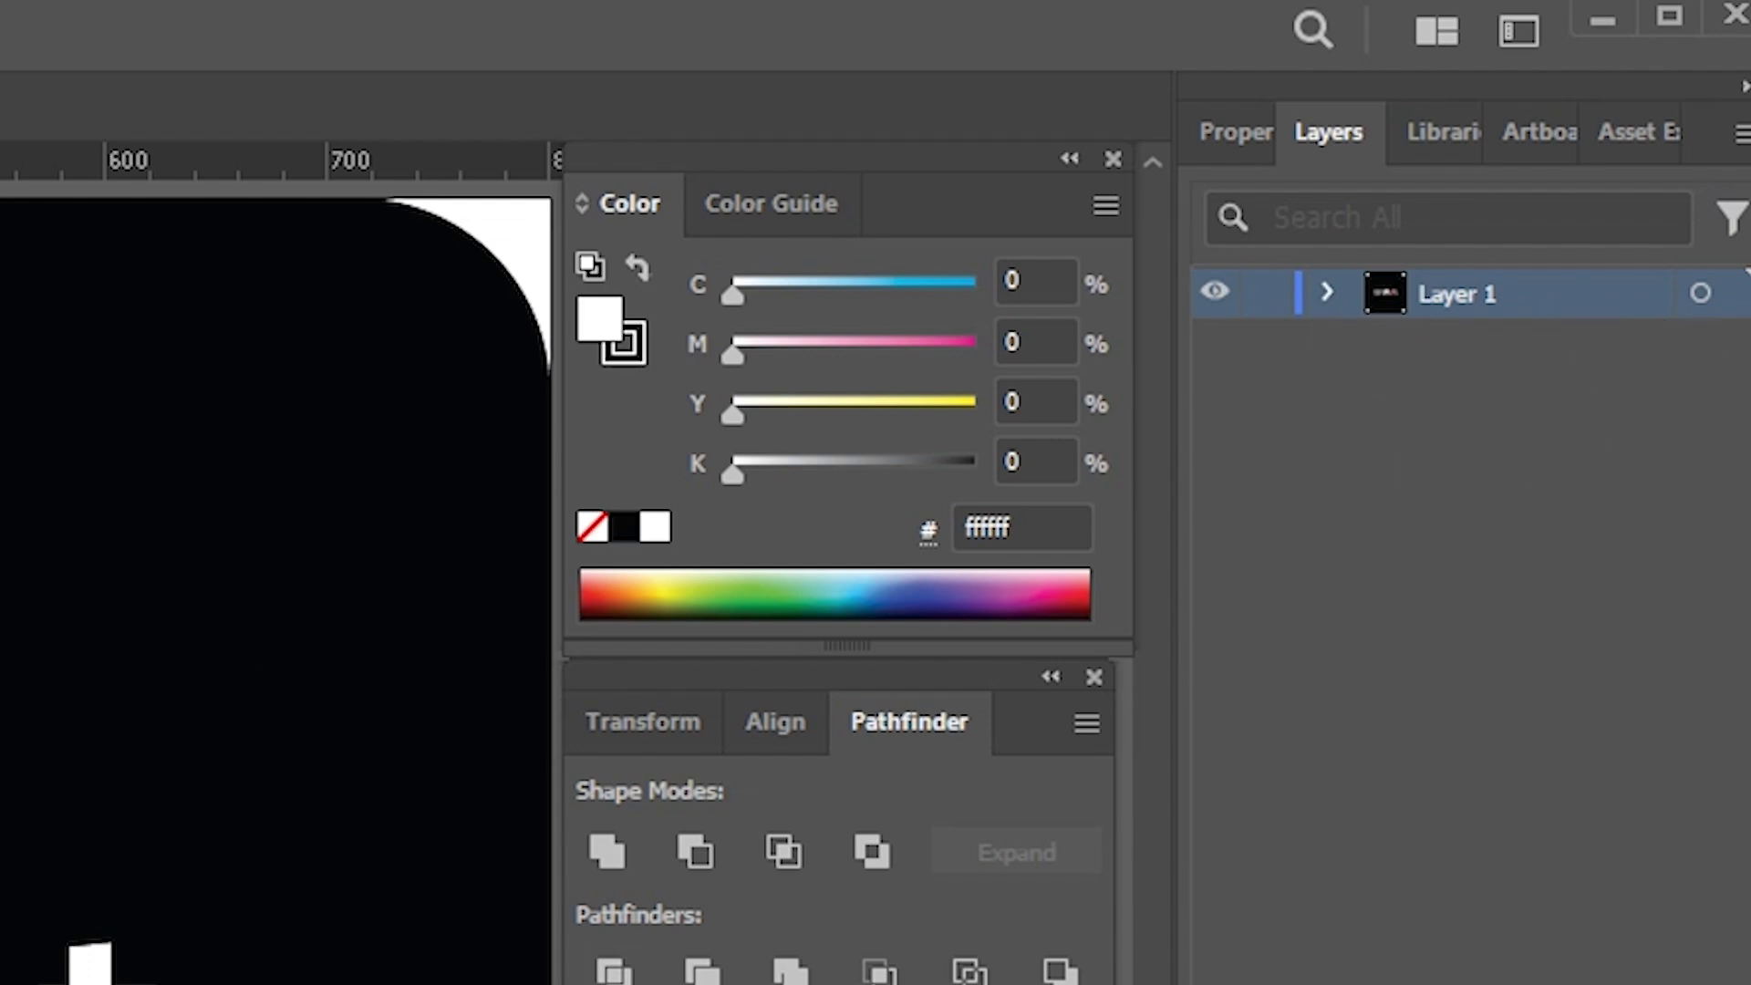
# Select all the logo artwork on Layer 1.
pyautogui.hotkey('ctrl', 'a')
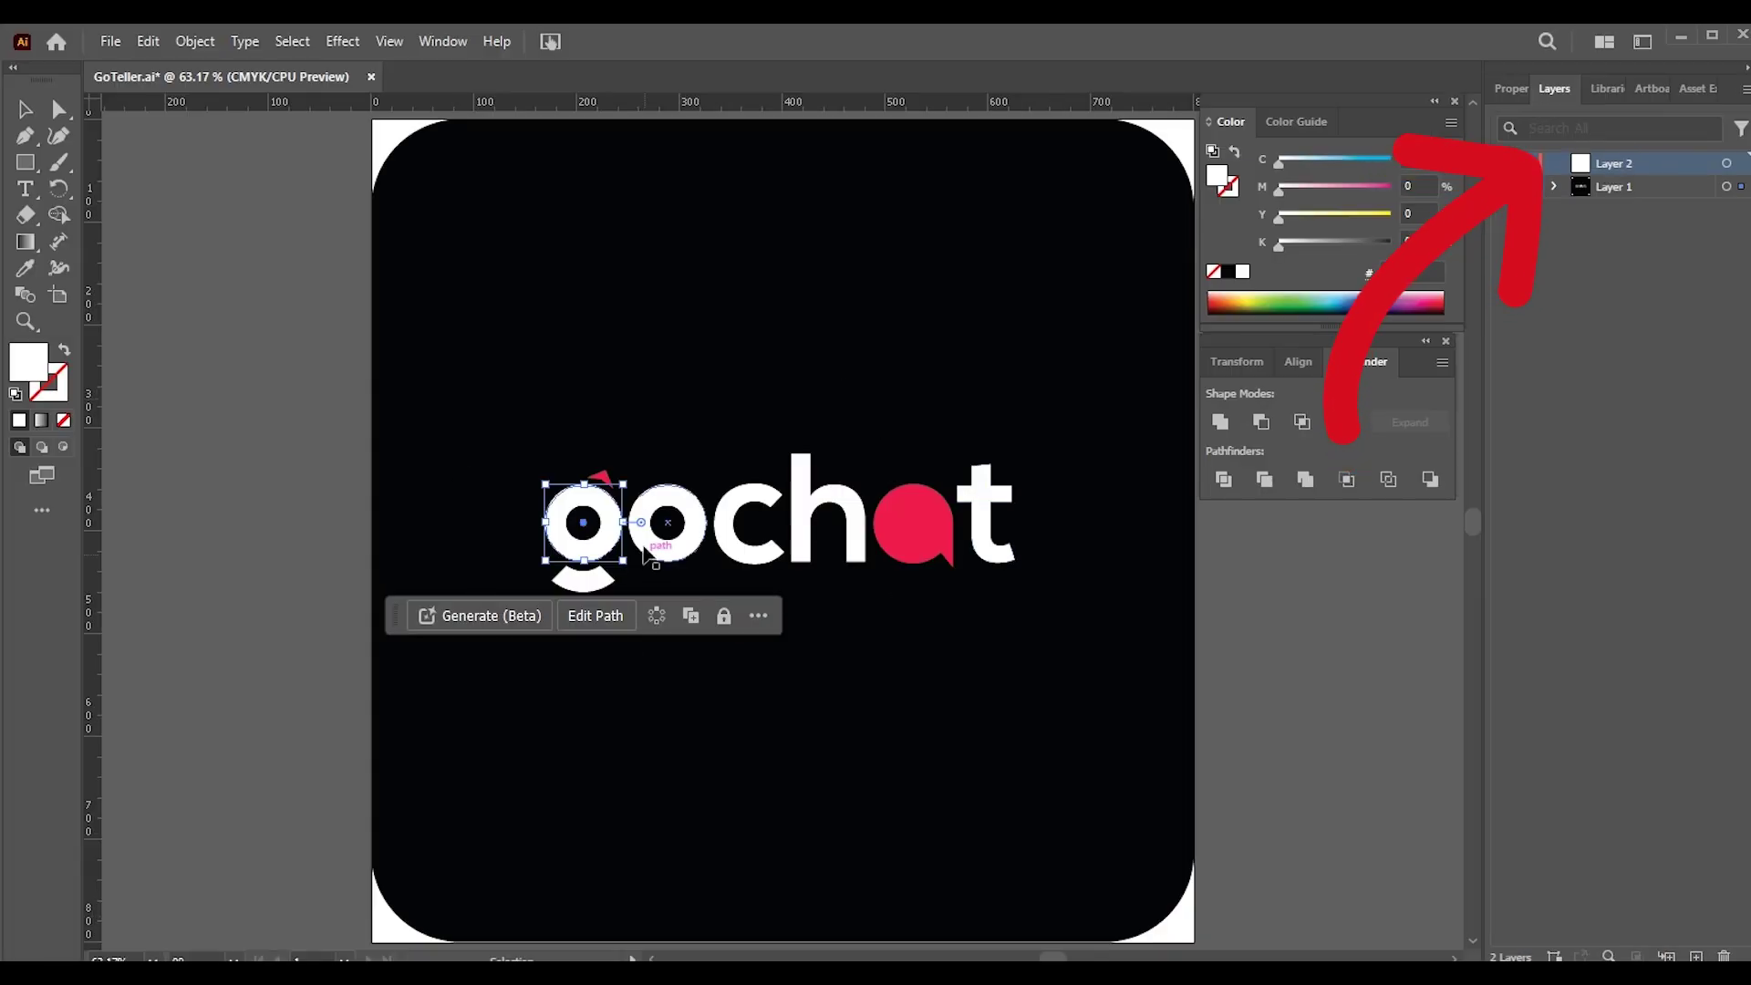
# Inspect the logo's second o and the chat letter group, then deselect.
pyautogui.click(660, 518)
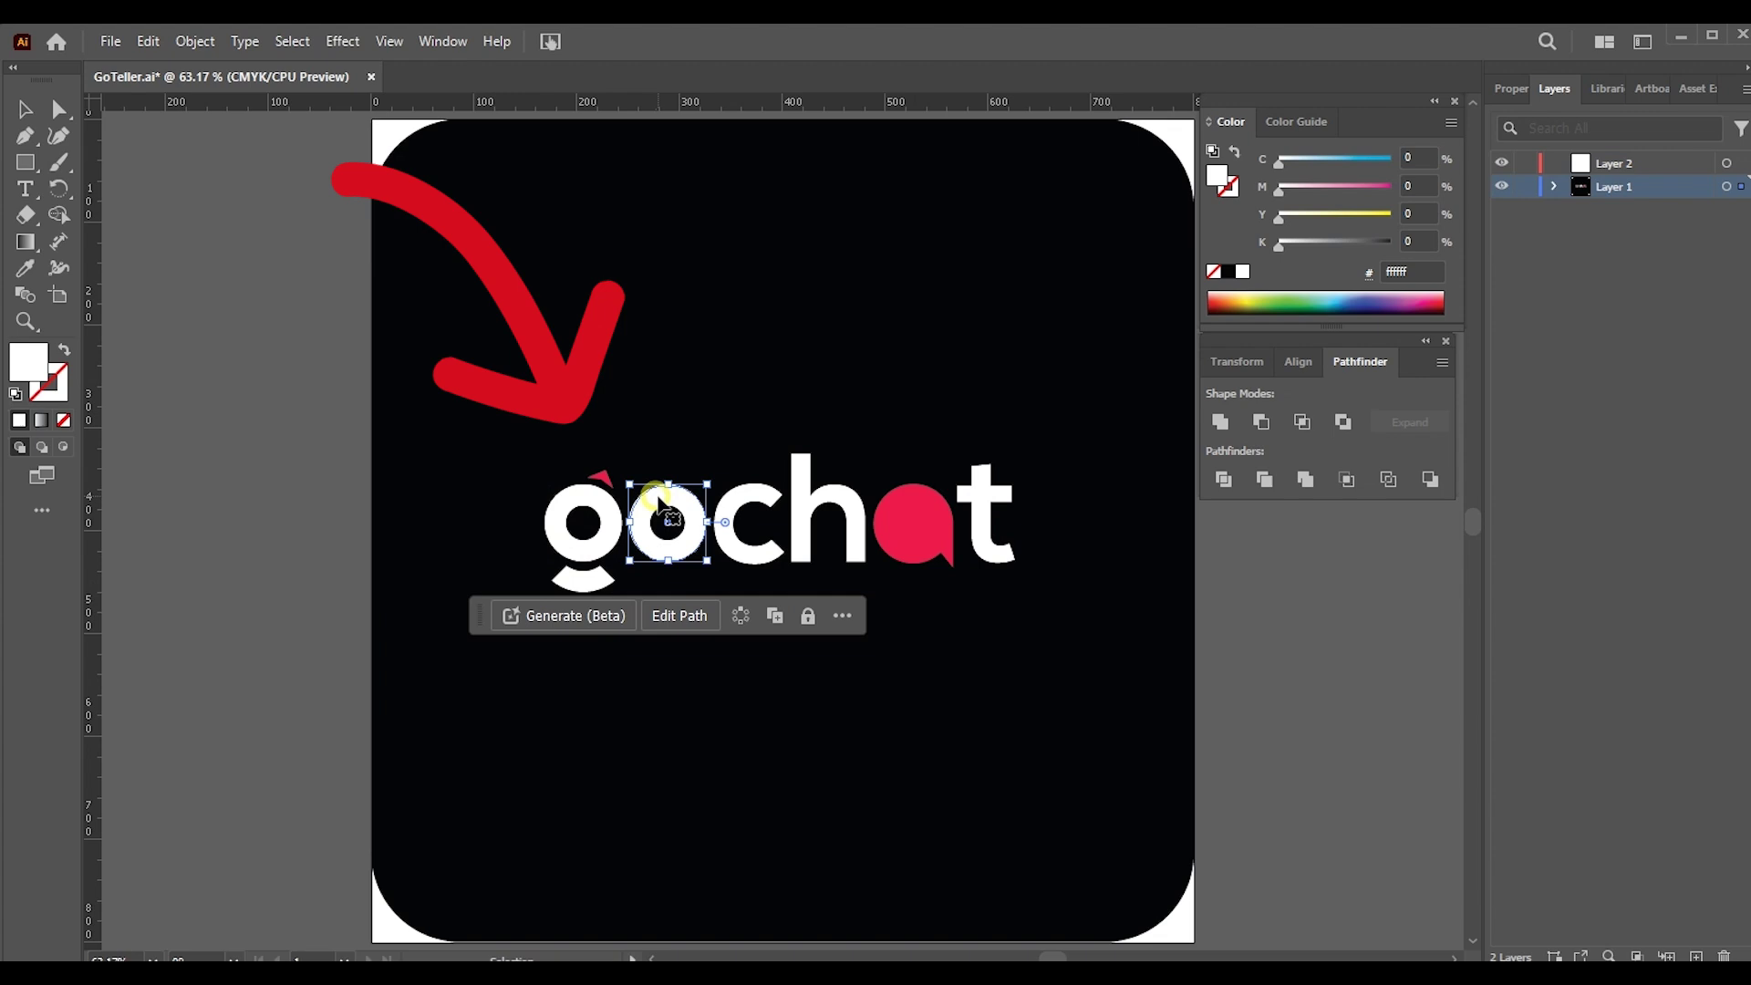
pyautogui.click(777, 506)
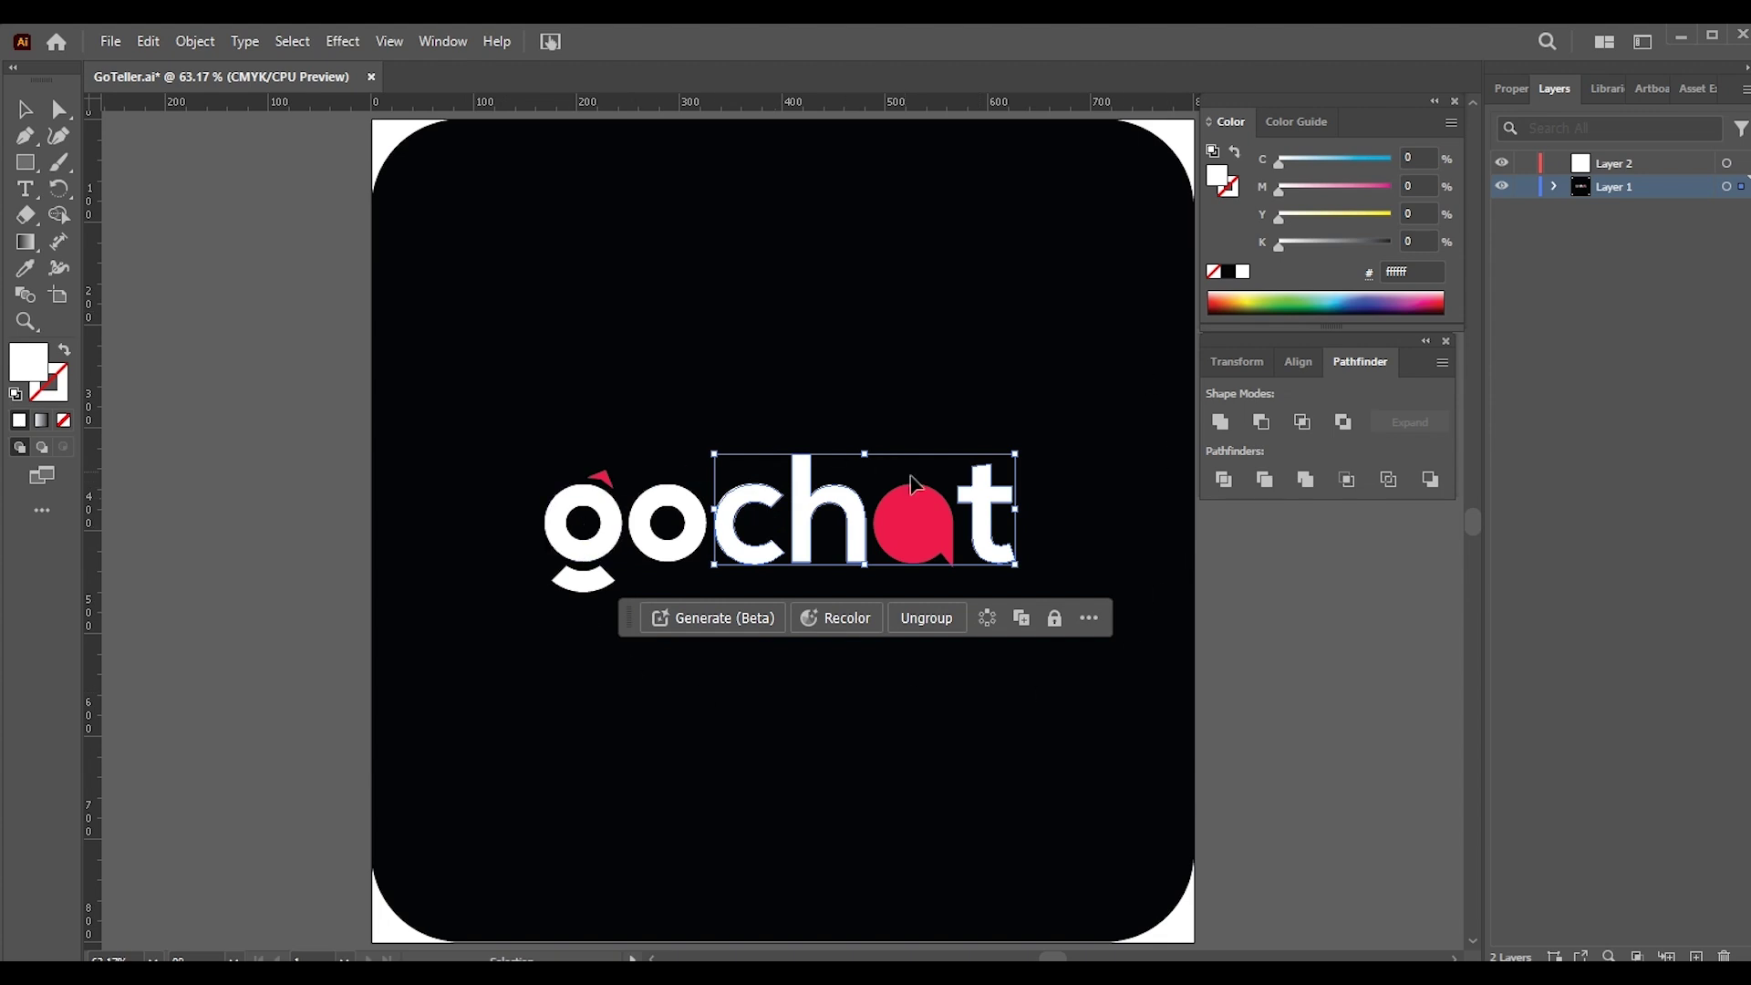
pyautogui.click(190, 546)
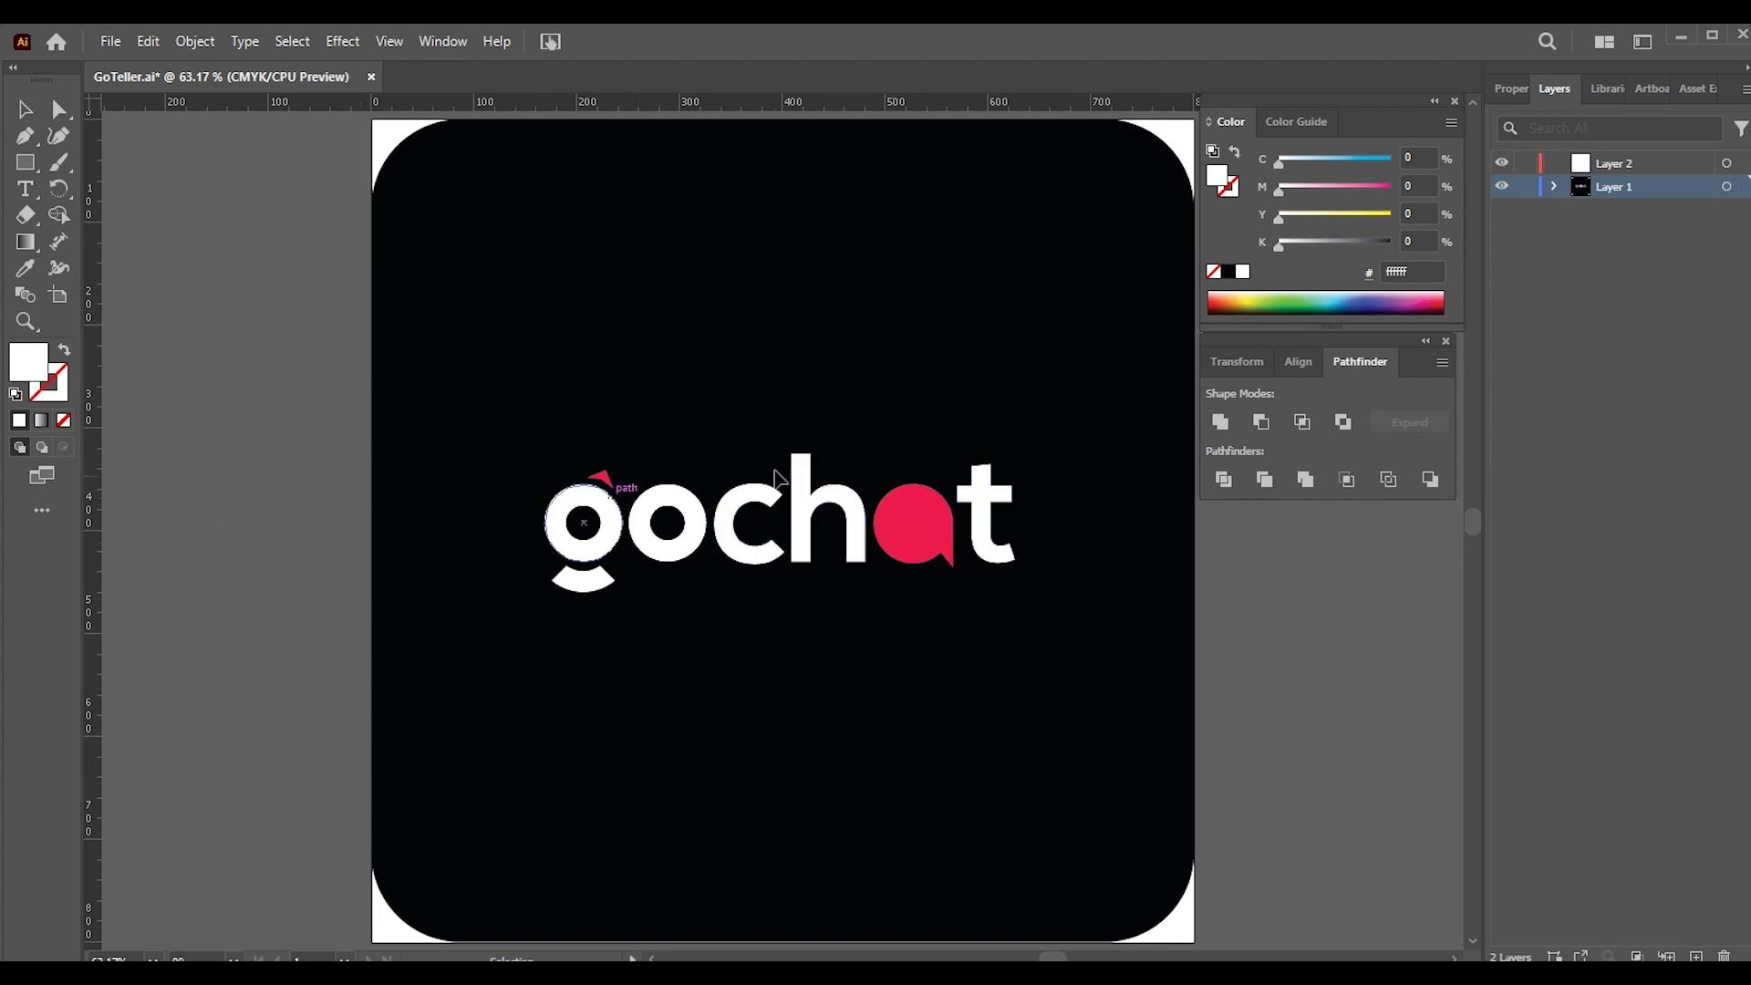
# Direct-select the g's black inner circle and move it onto Layer 2.
pyautogui.press('a')
pyautogui.hotkey('ctrl', 'shift')
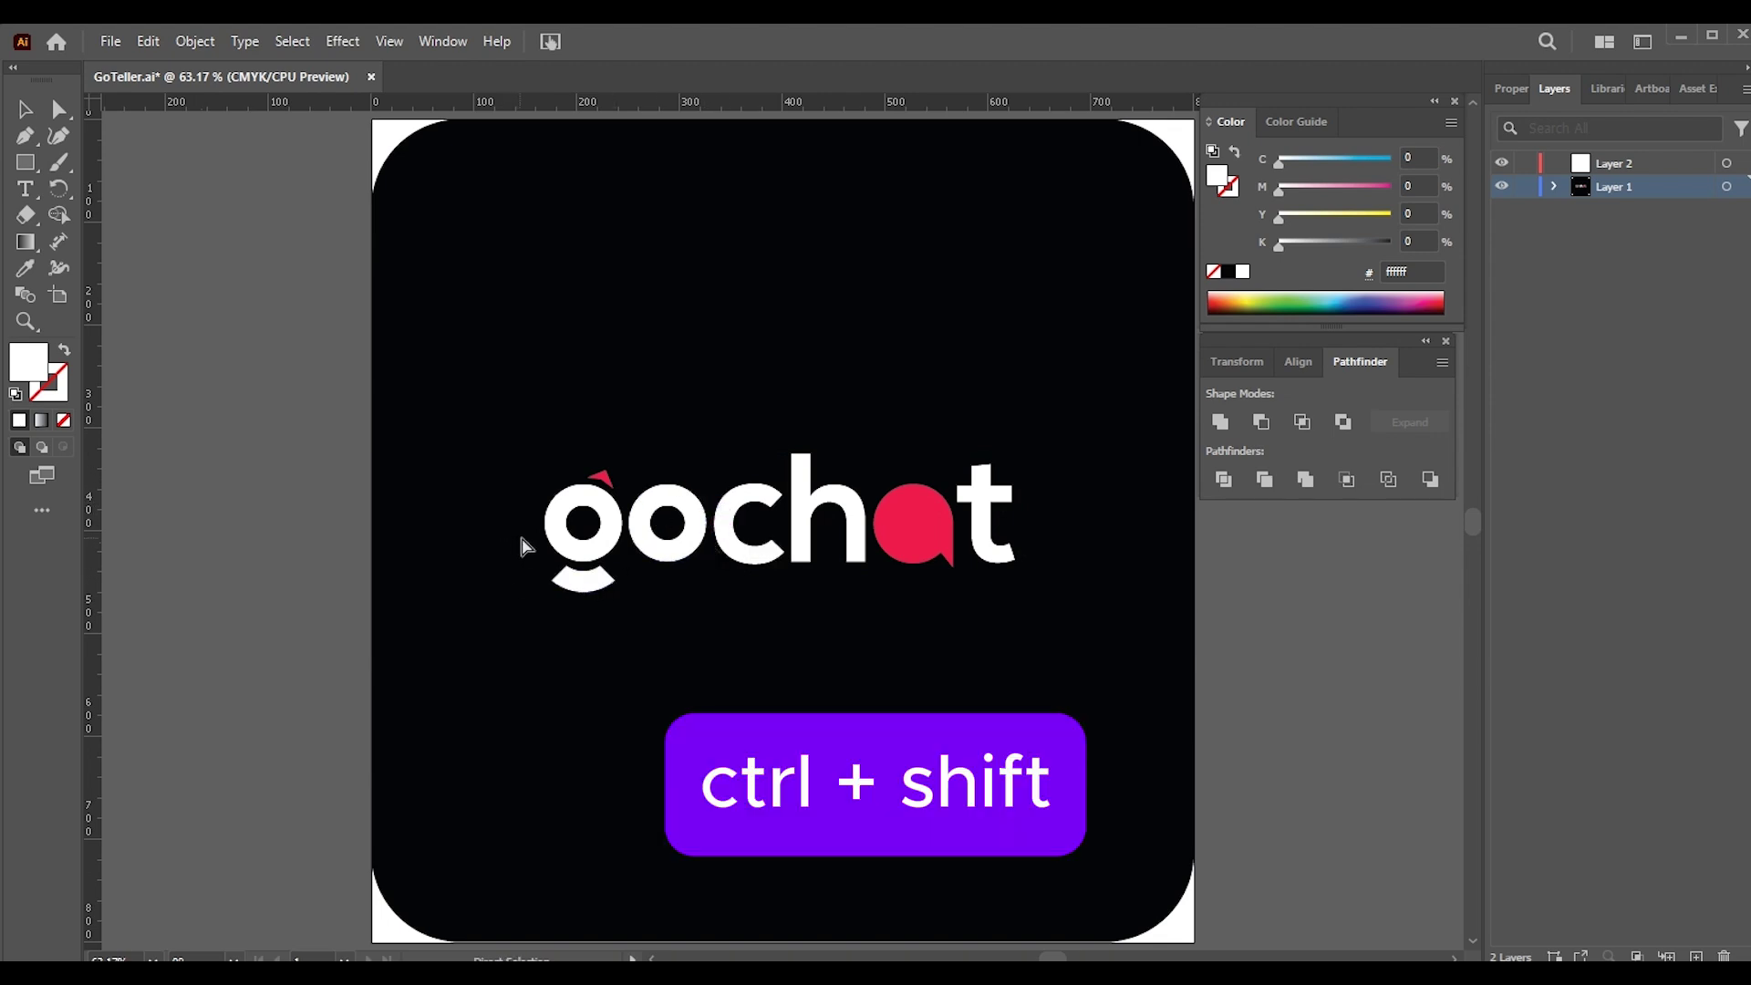
pyautogui.click(557, 533)
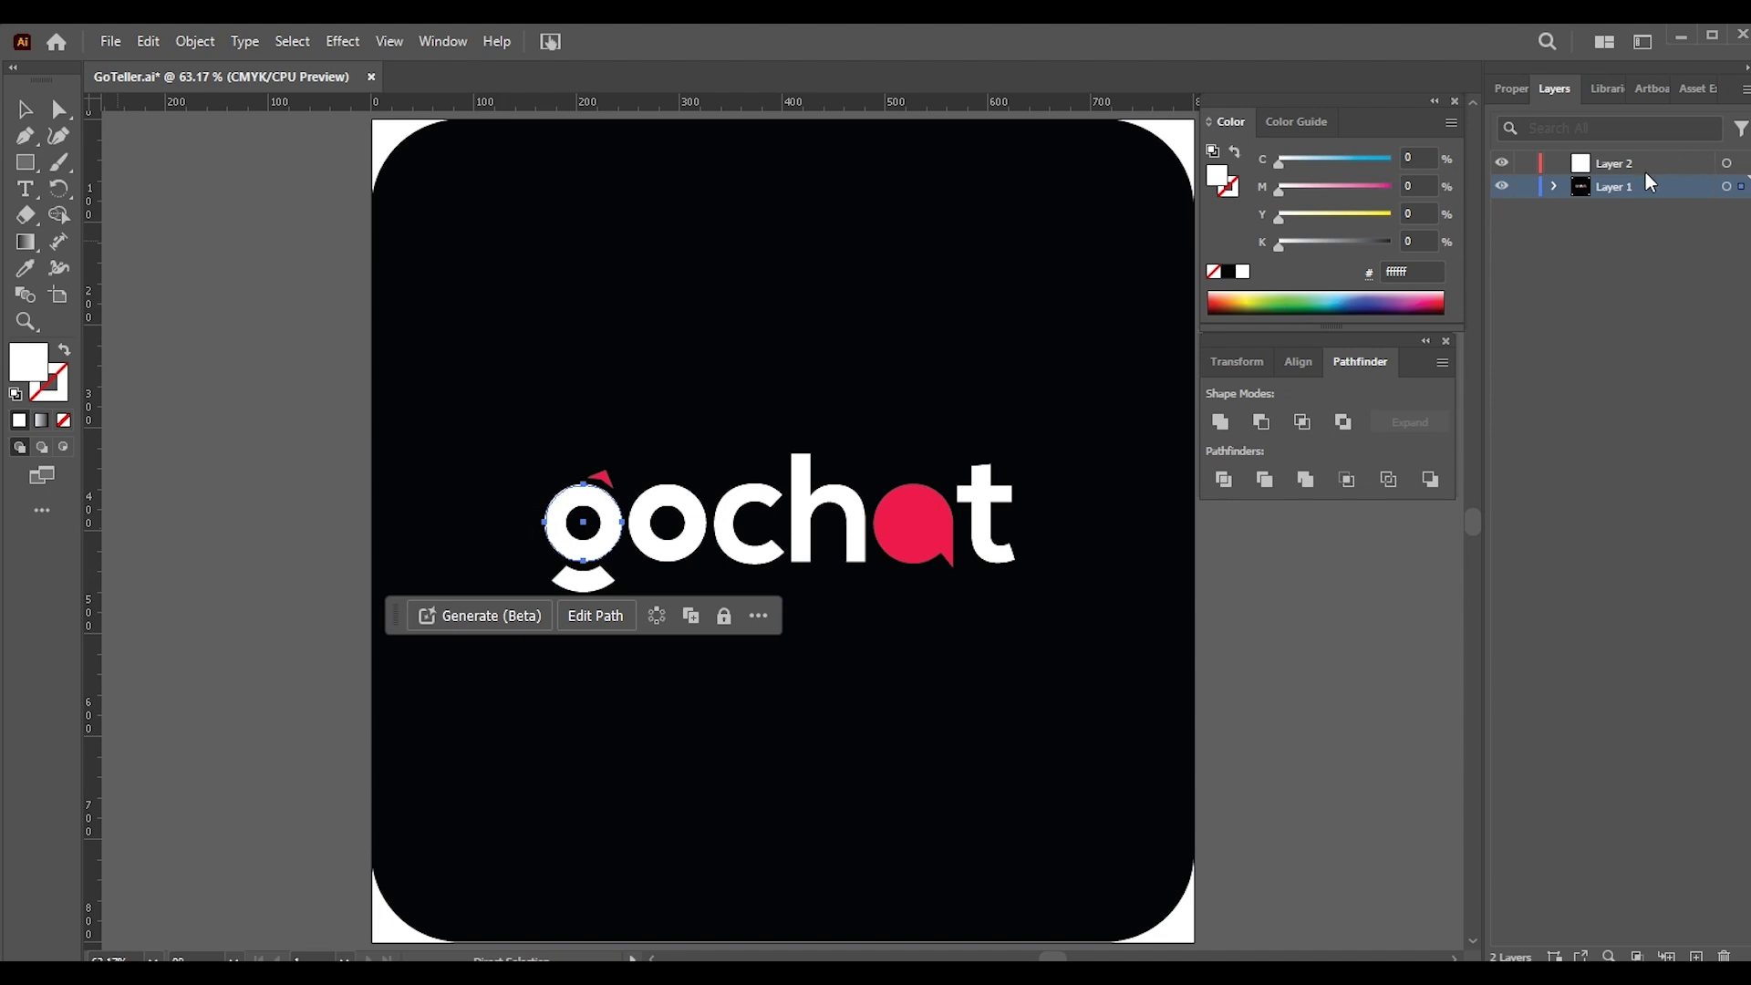
pyautogui.click(394, 492)
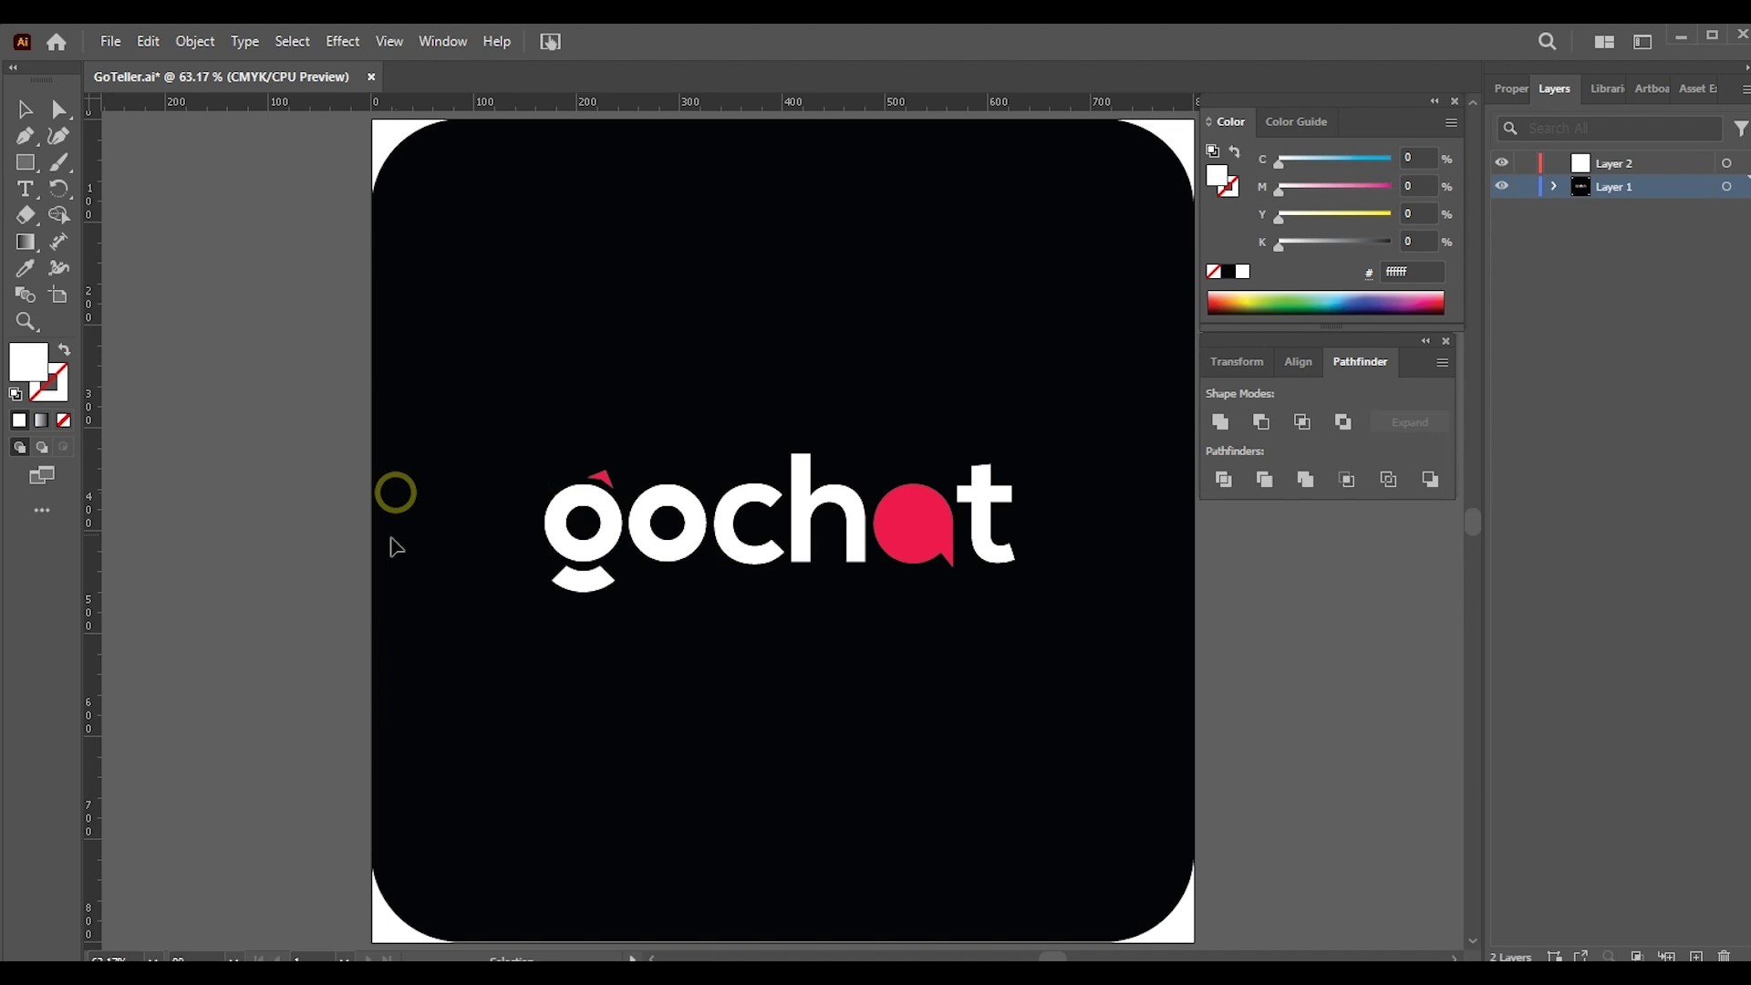
pyautogui.moveTo(643, 565); pyautogui.dragTo(584, 524)
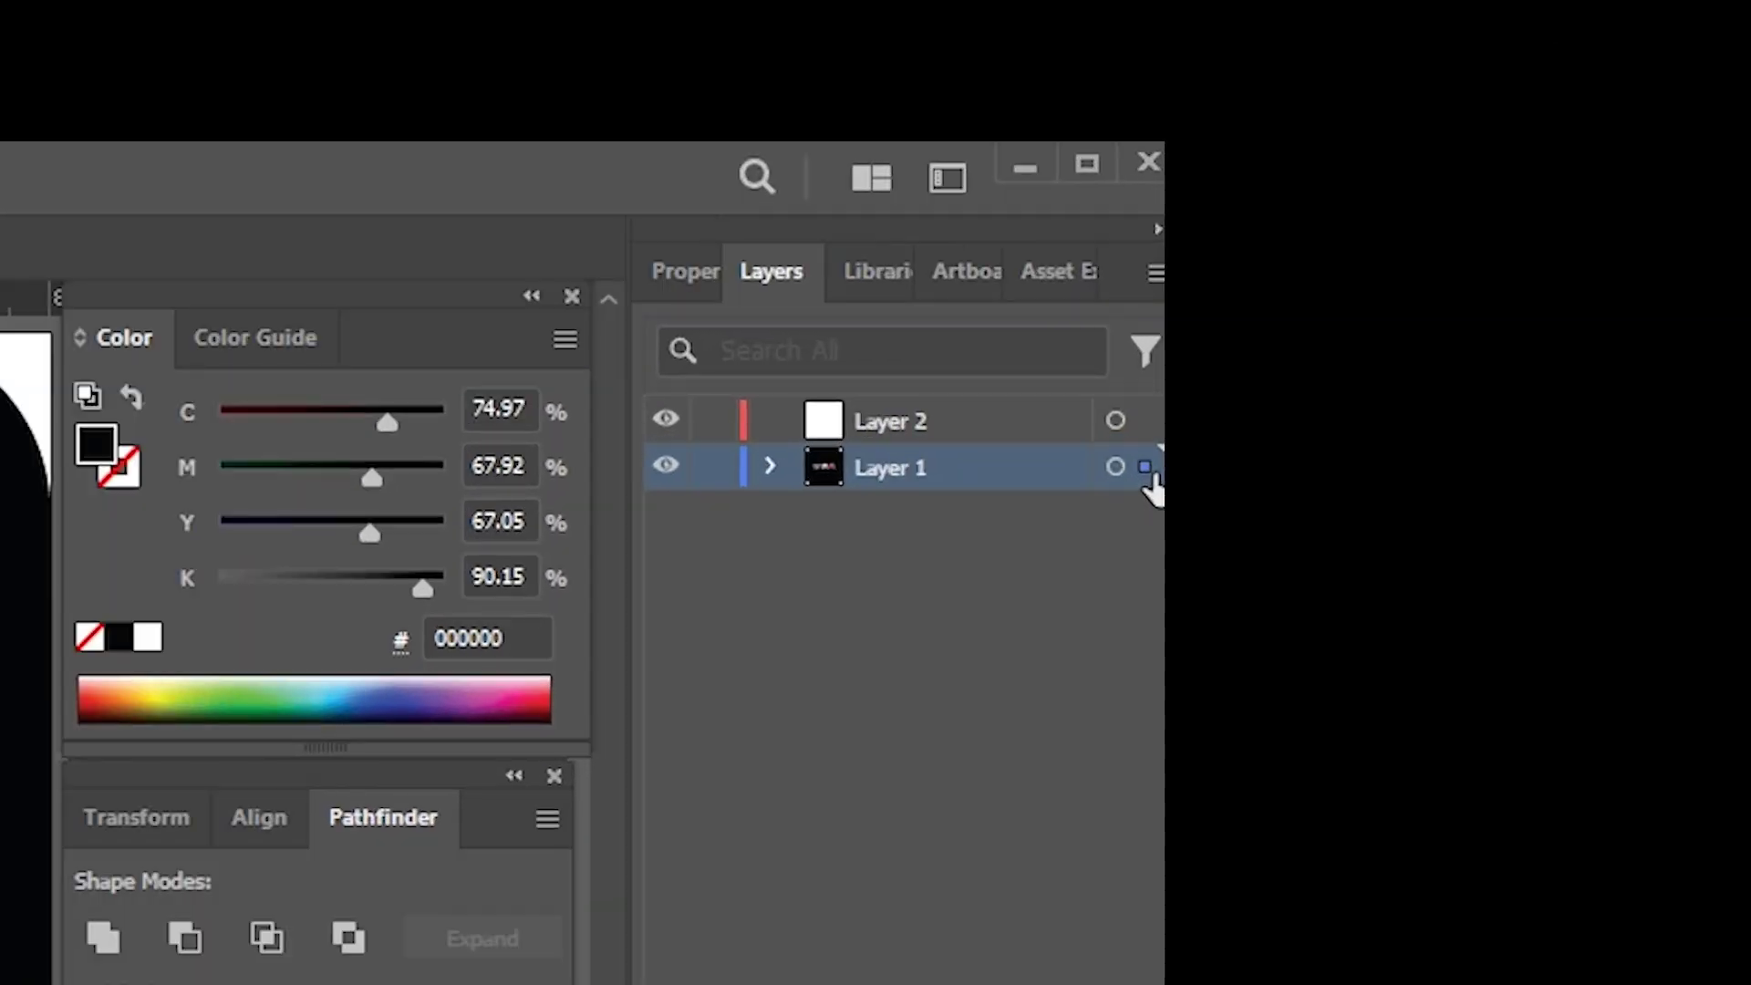
pyautogui.moveTo(1151, 476); pyautogui.dragTo(1148, 423)
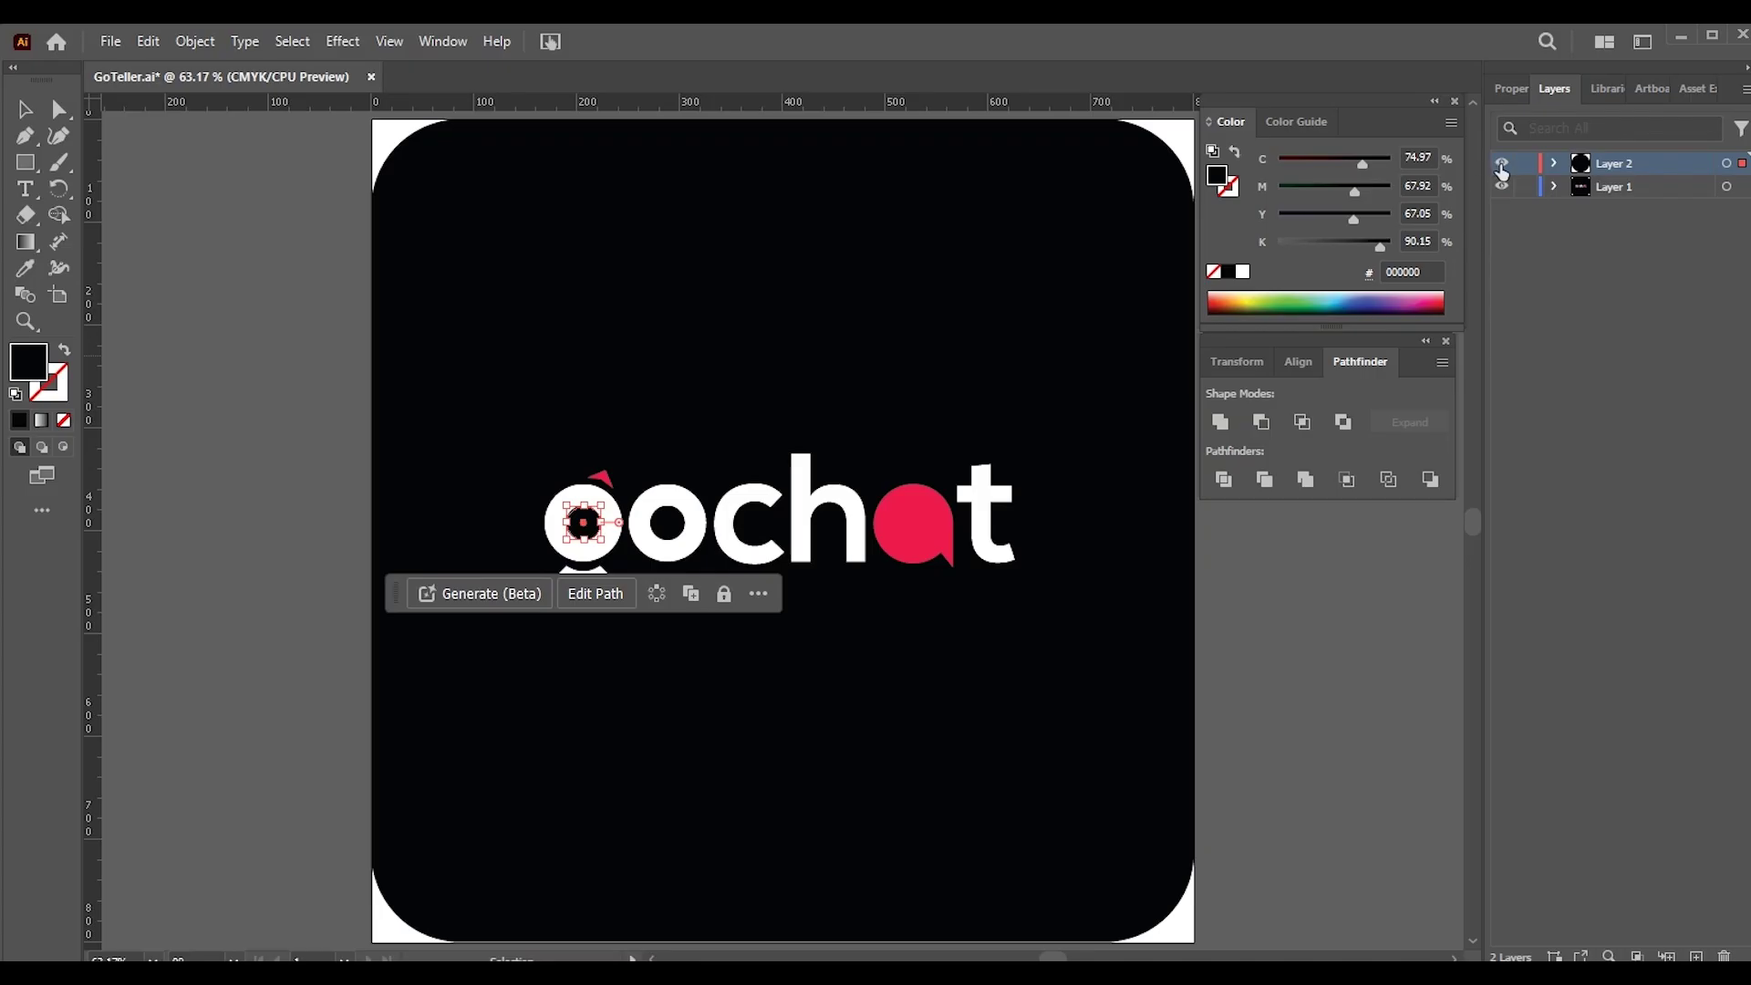
# Toggle Layer 2's visibility to check that it holds the g's inner circle.
pyautogui.click(1502, 164)
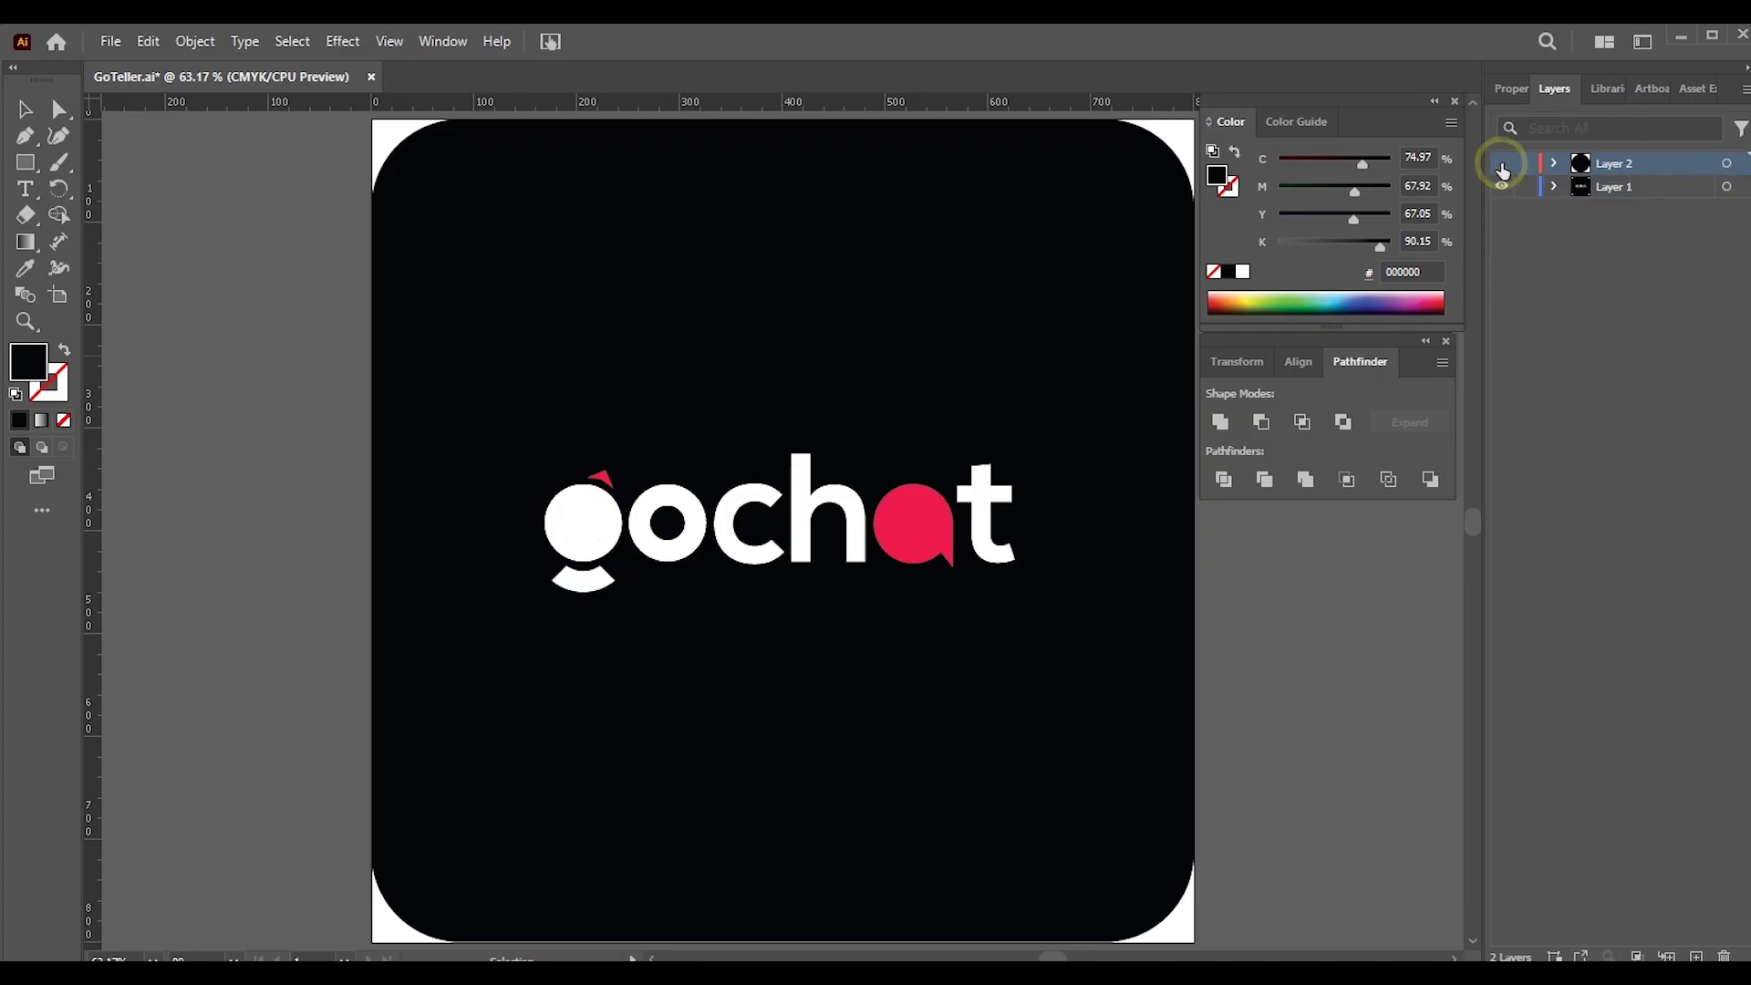
pyautogui.click(1502, 165)
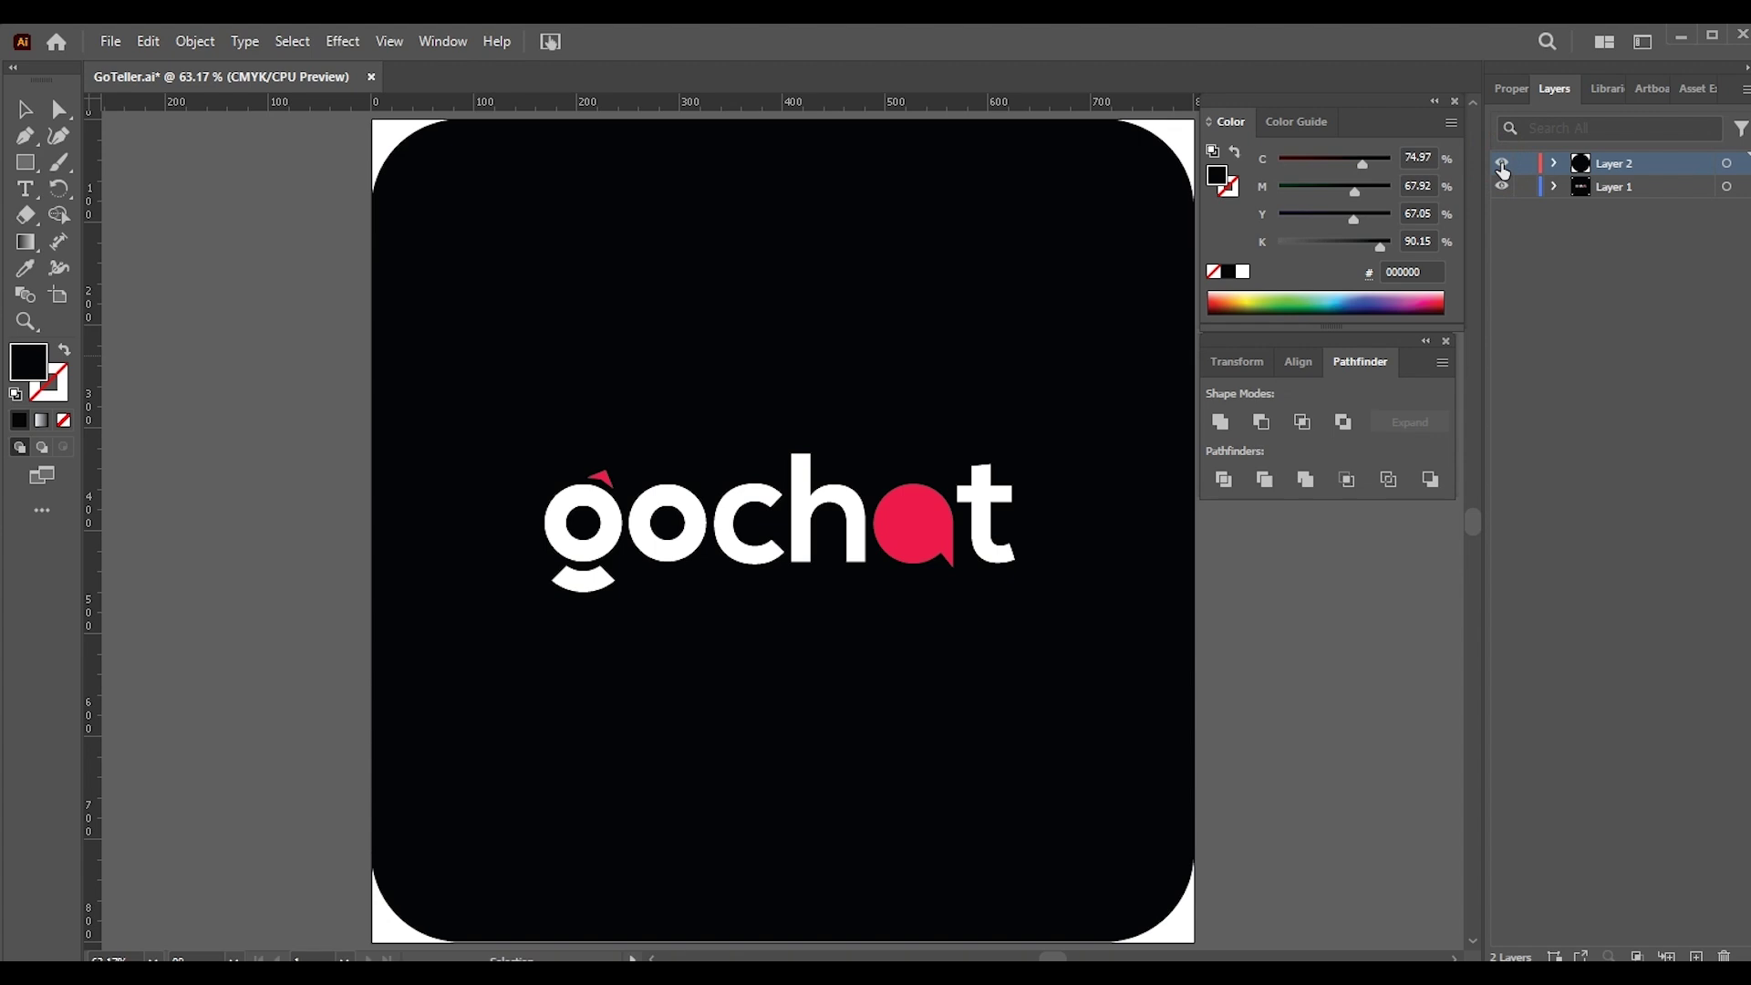
pyautogui.click(1502, 165)
pyautogui.click(1502, 165)
# Rename Layer 2 to 'dot1'.
pyautogui.doubleClick(1619, 165)
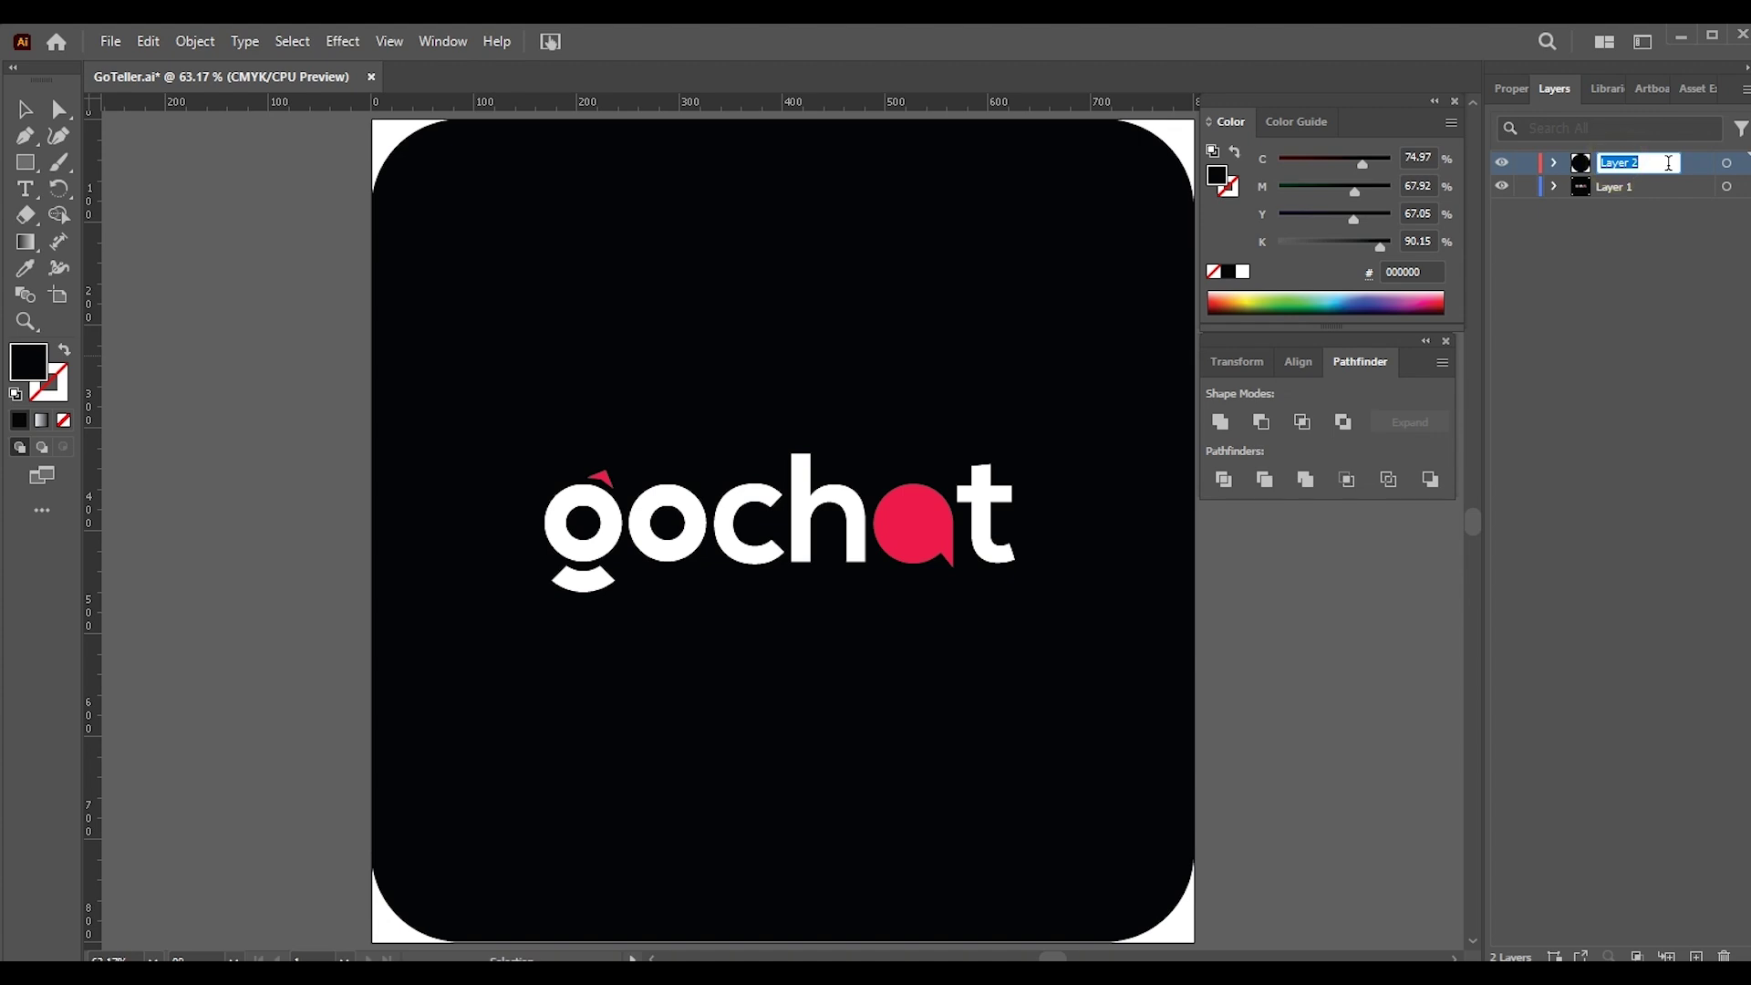
pyautogui.write('dot1')
pyautogui.press('Return')
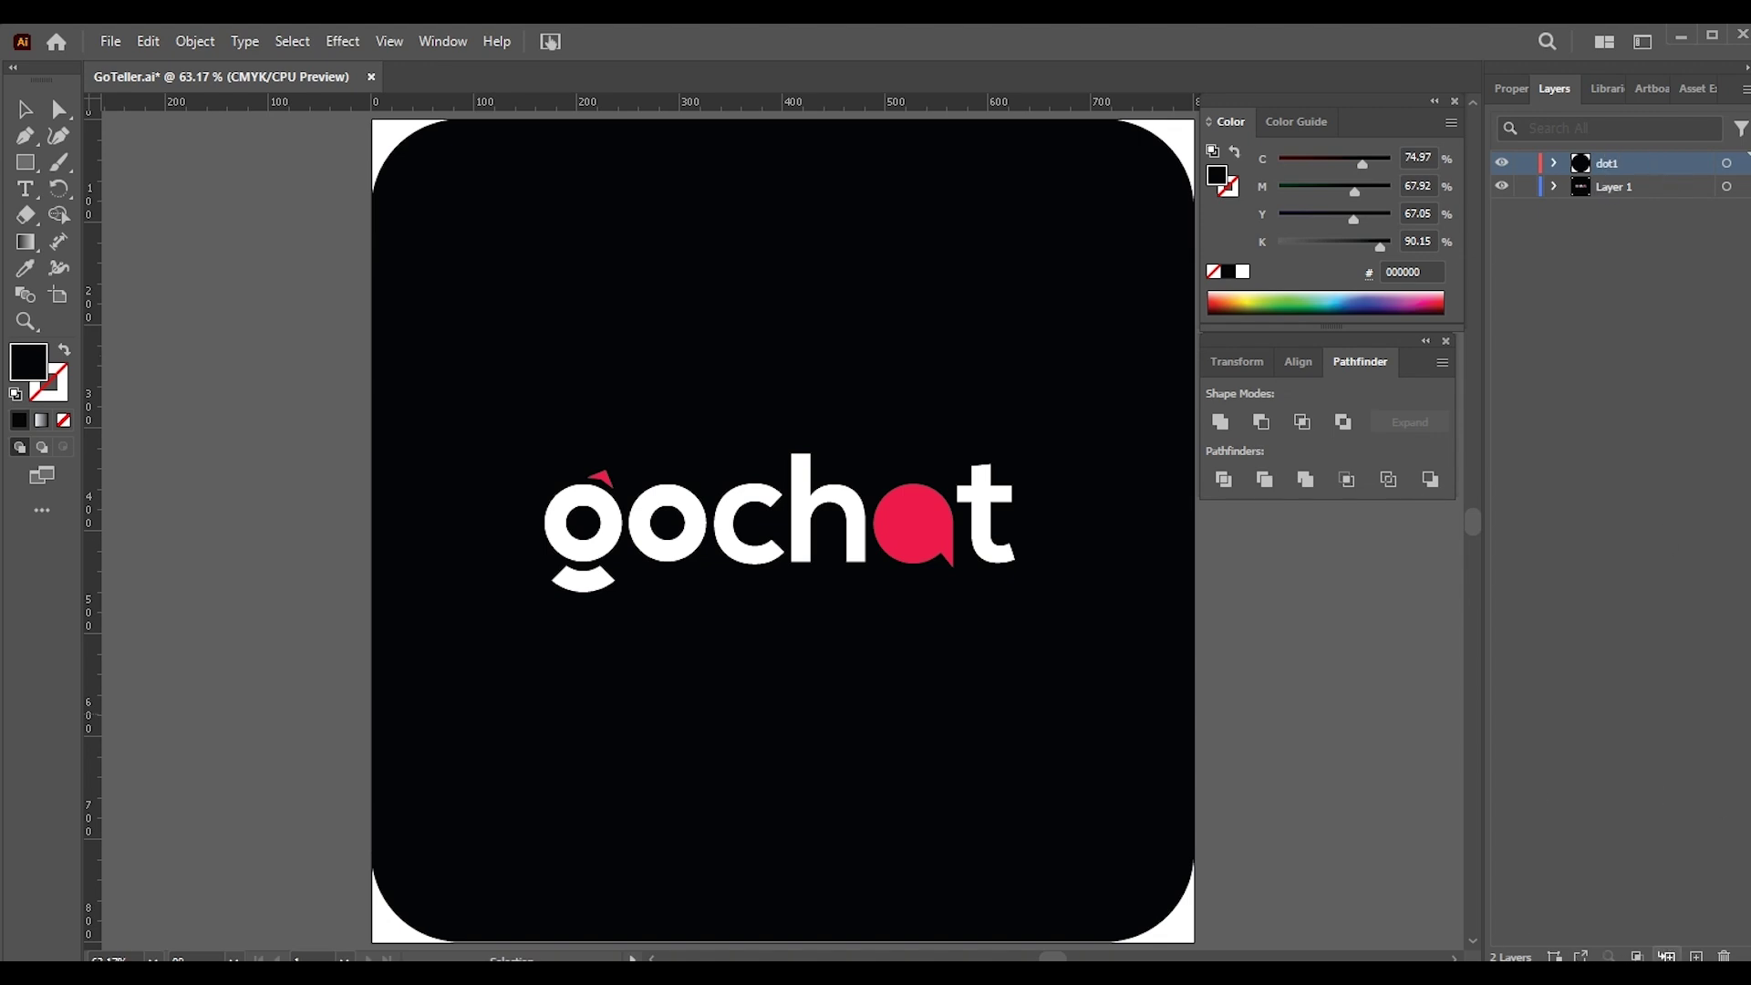
# Add Layer 3, move the g's white circle onto it, and place it below dot1.
pyautogui.click(1696, 954)
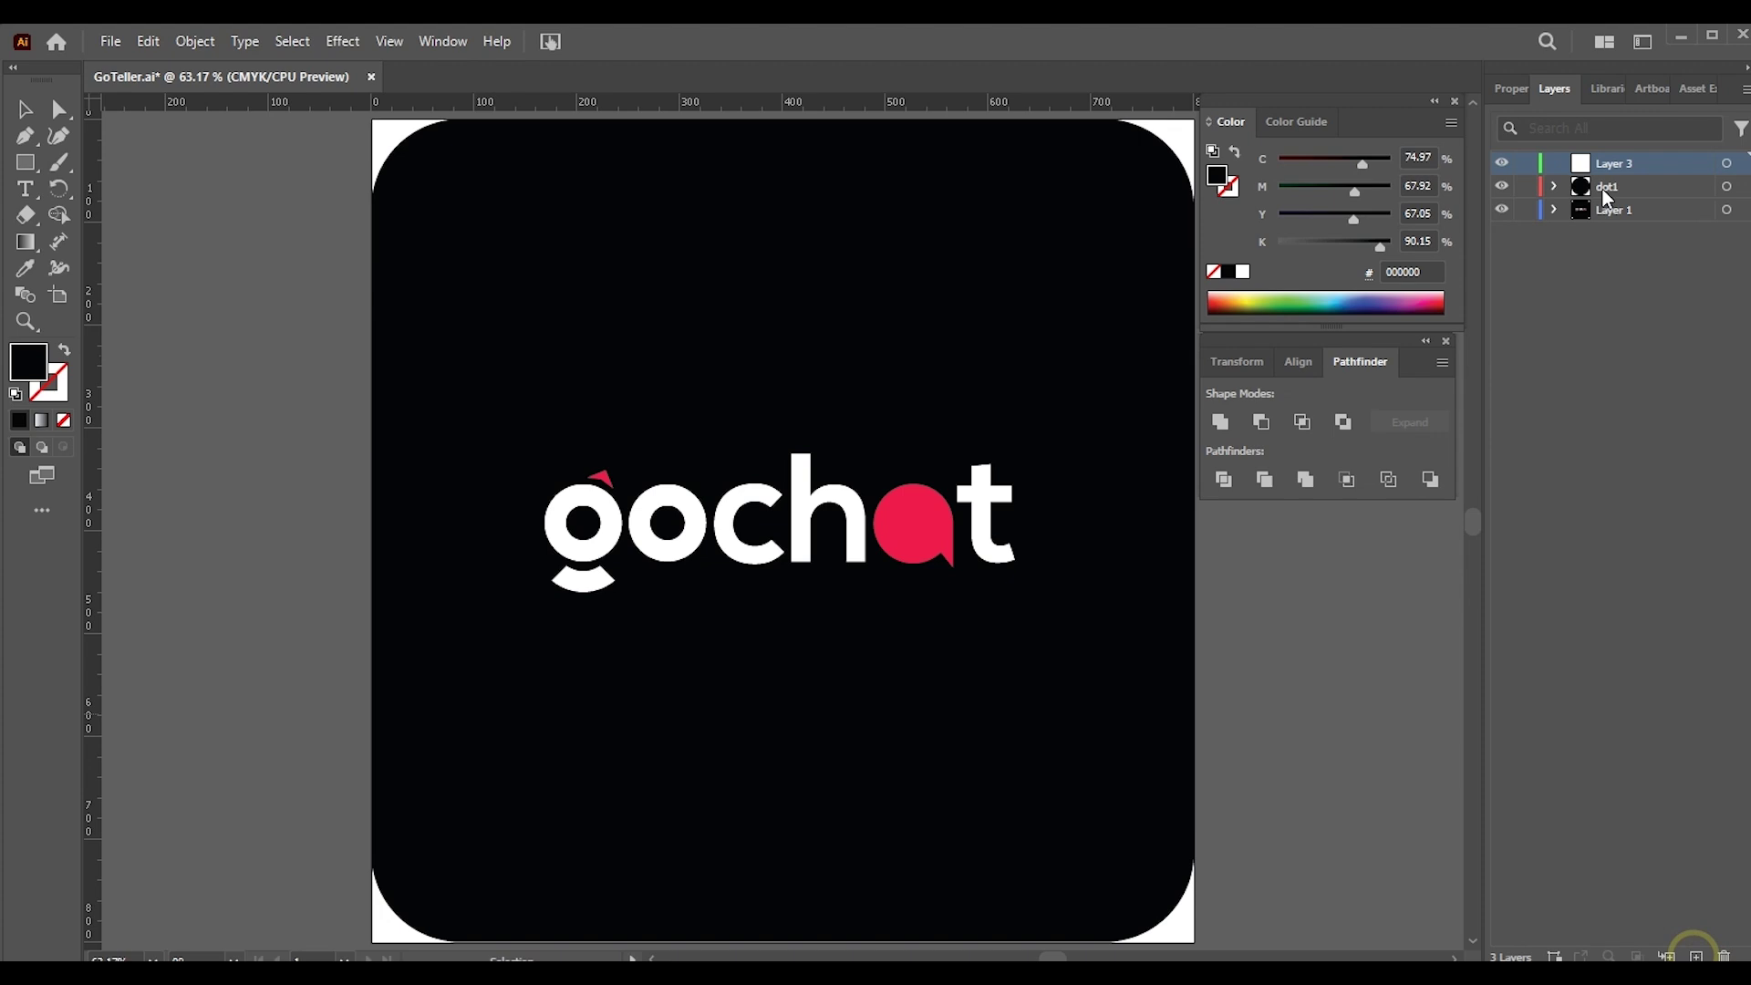
pyautogui.press('a')
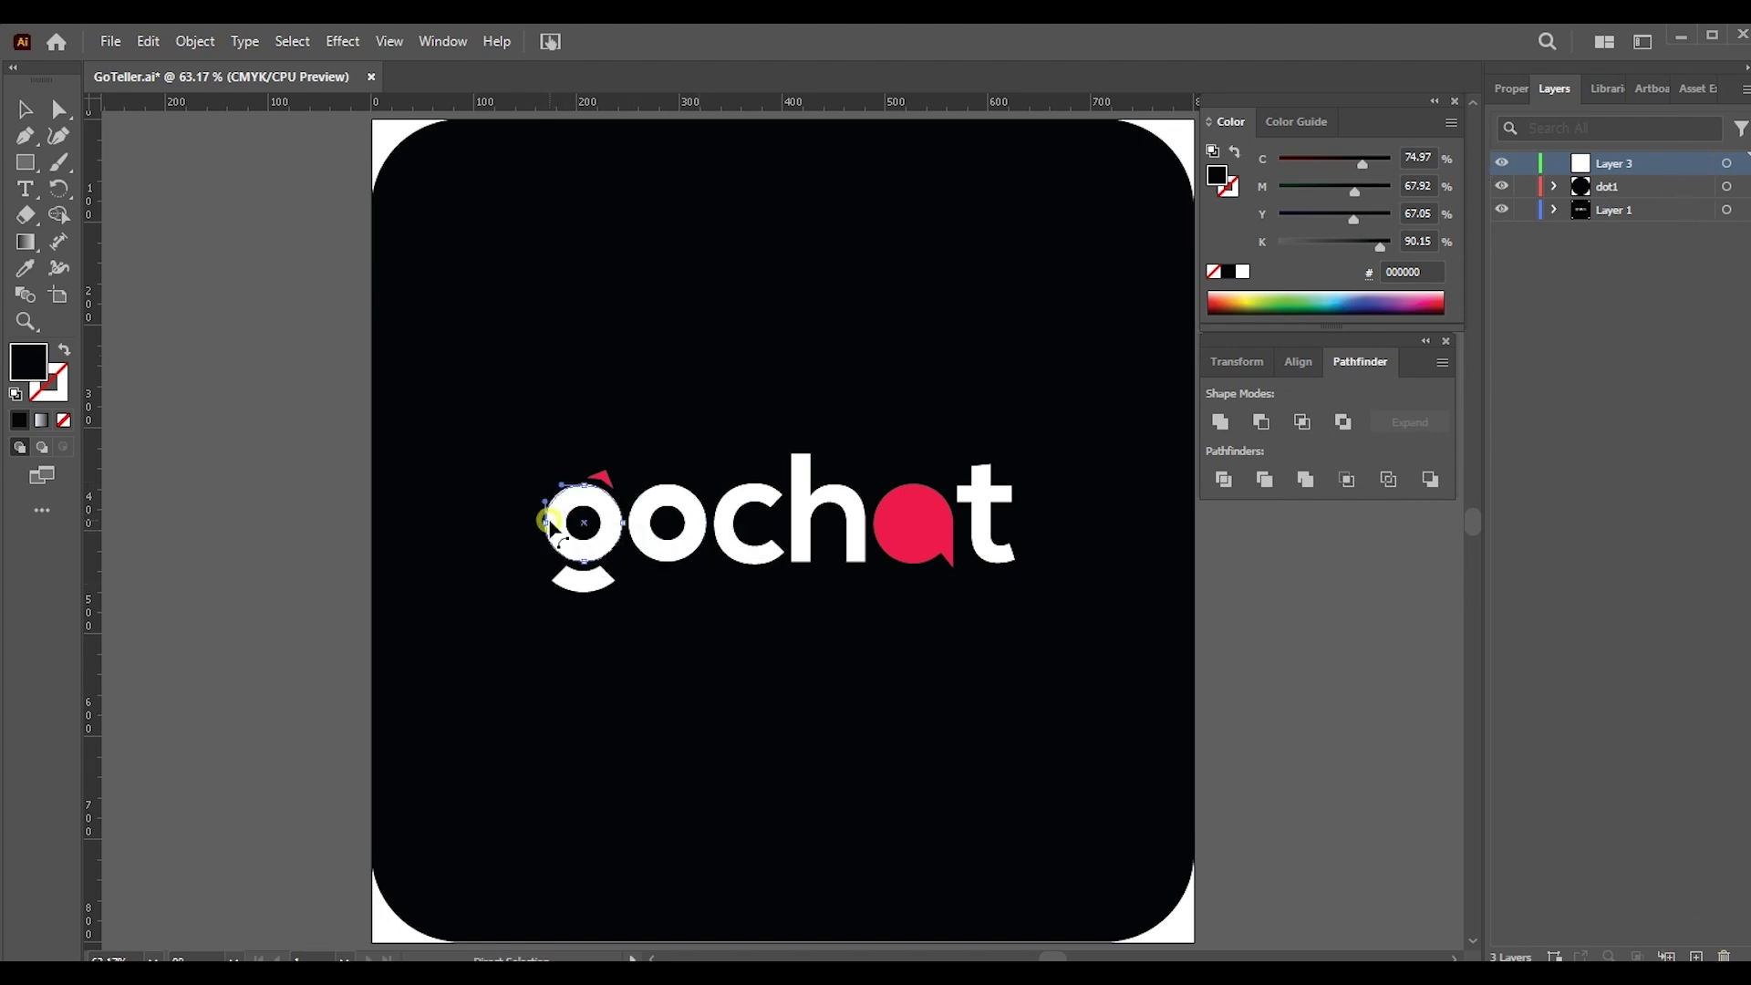
pyautogui.click(549, 525)
pyautogui.press('v')
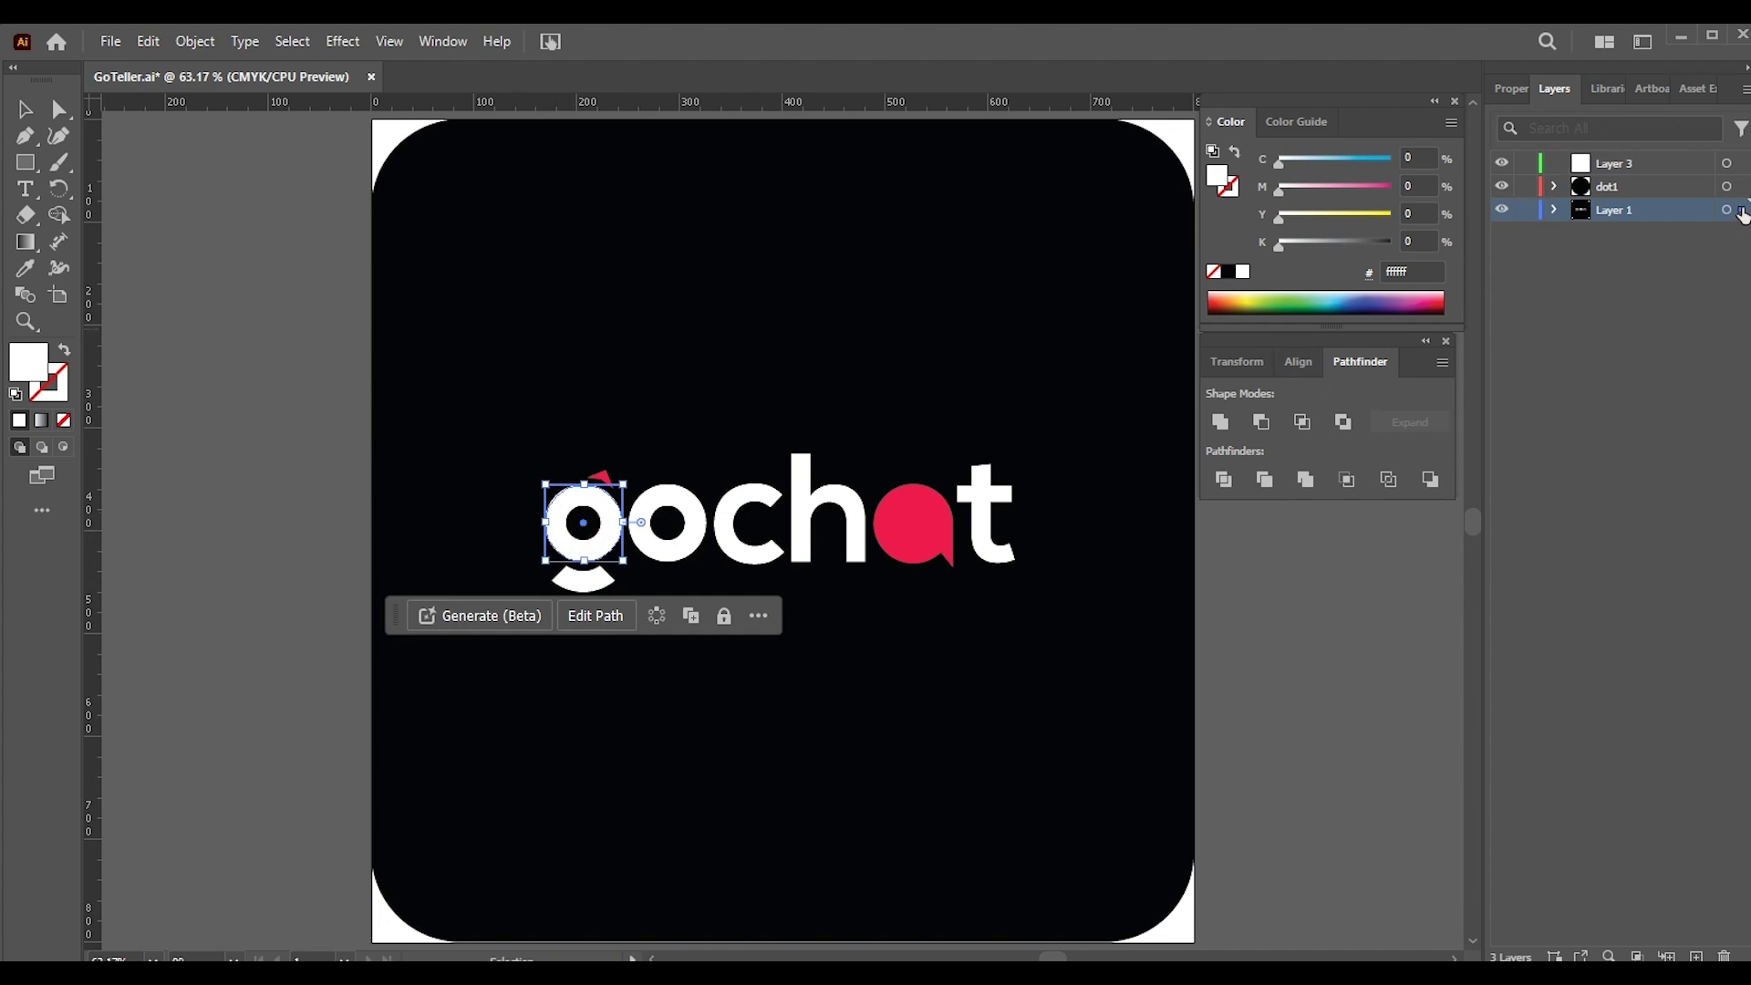
pyautogui.moveTo(1737, 210); pyautogui.dragTo(1743, 166)
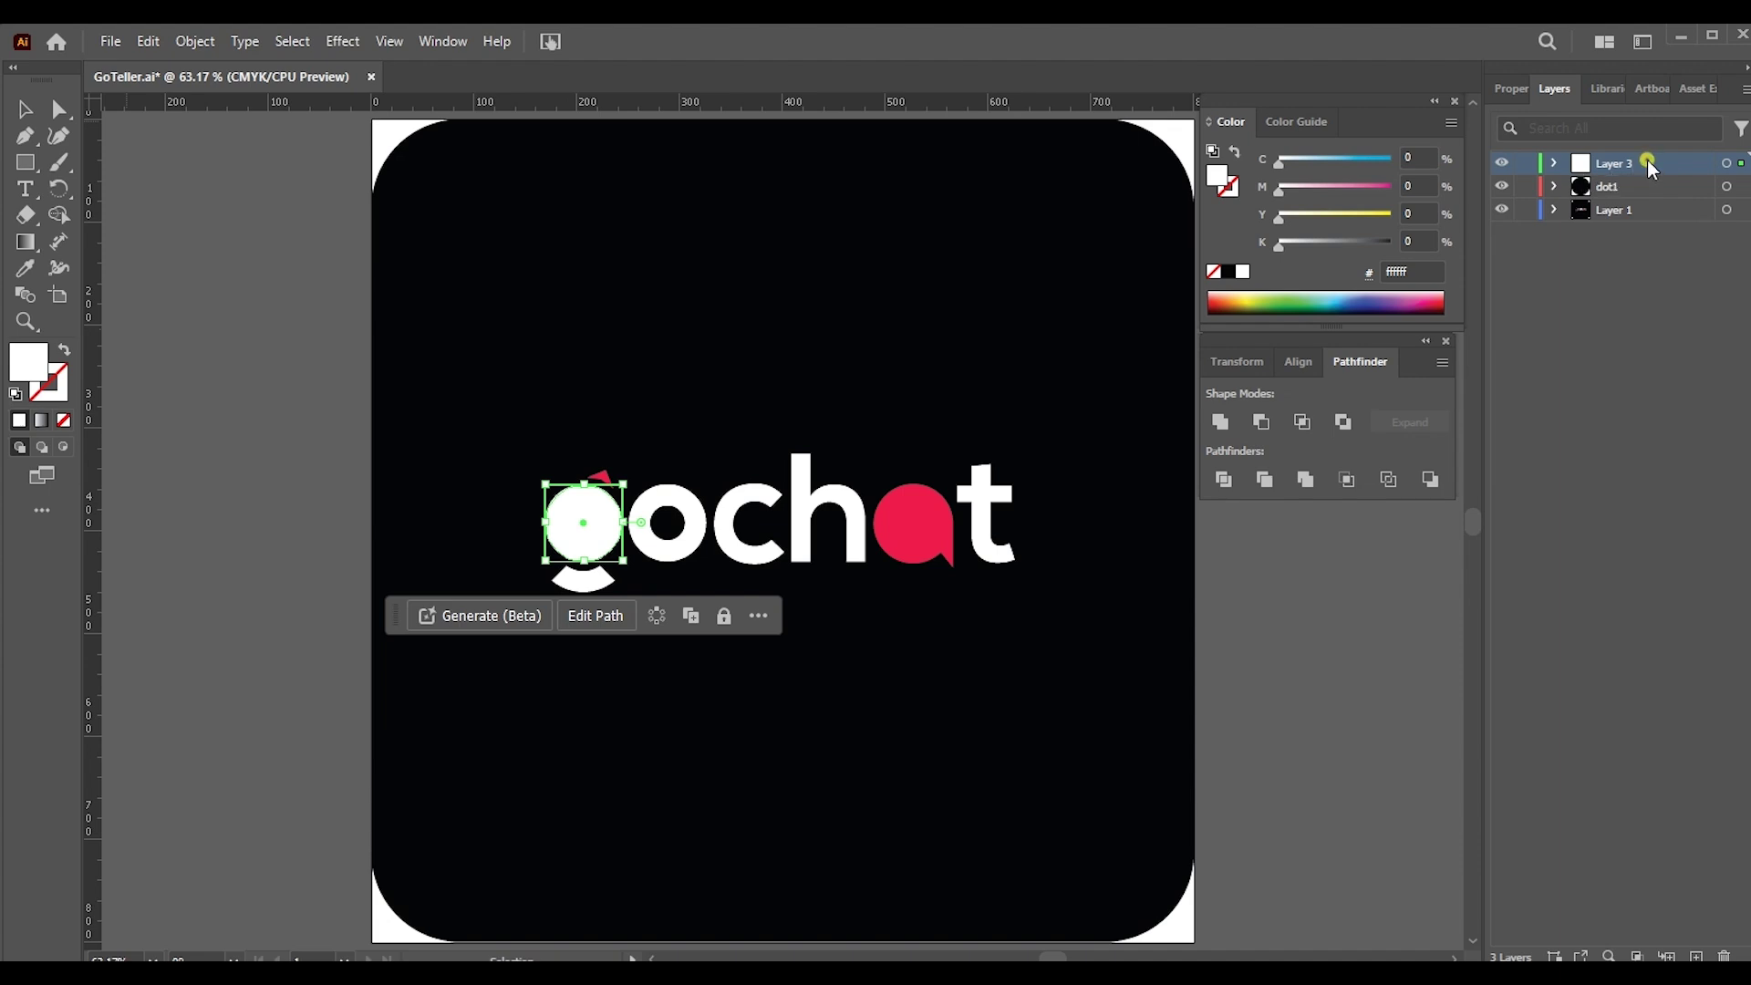
pyautogui.moveTo(1646, 162); pyautogui.dragTo(1644, 196)
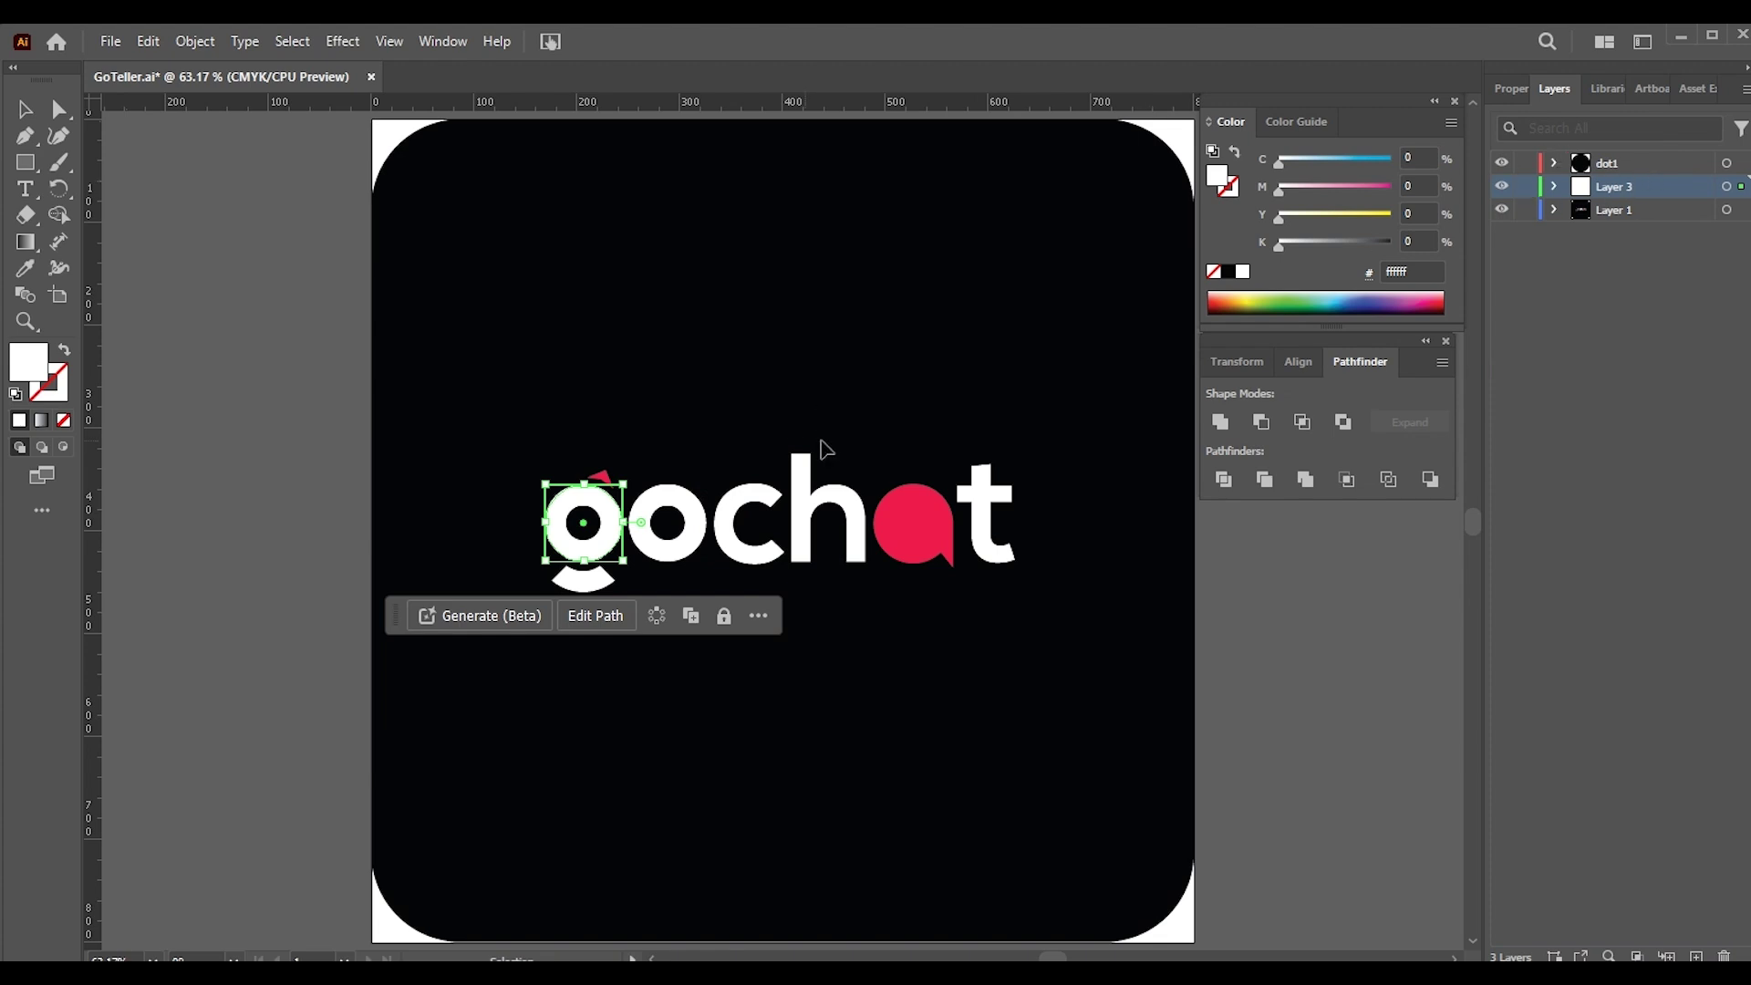
pyautogui.click(481, 362)
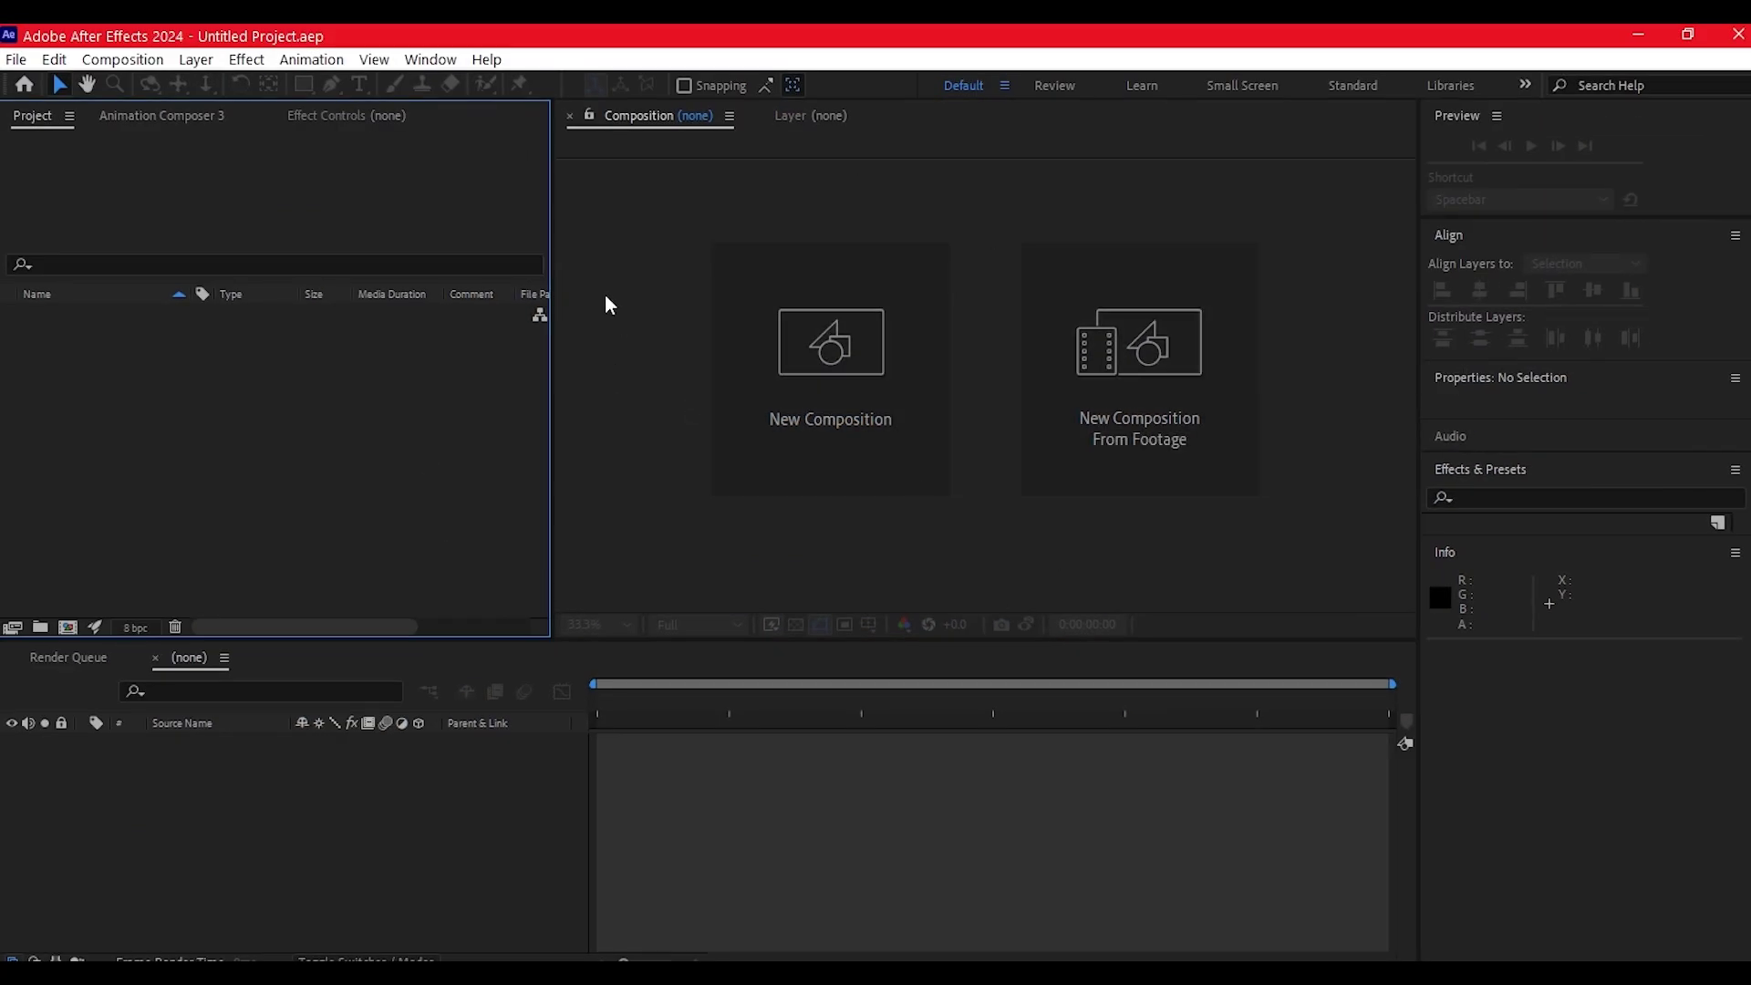
# Bring GoTeller.ai into After Effects and open its import options with Ctrl+I.
pyautogui.hotkey('alt', 'Tab')
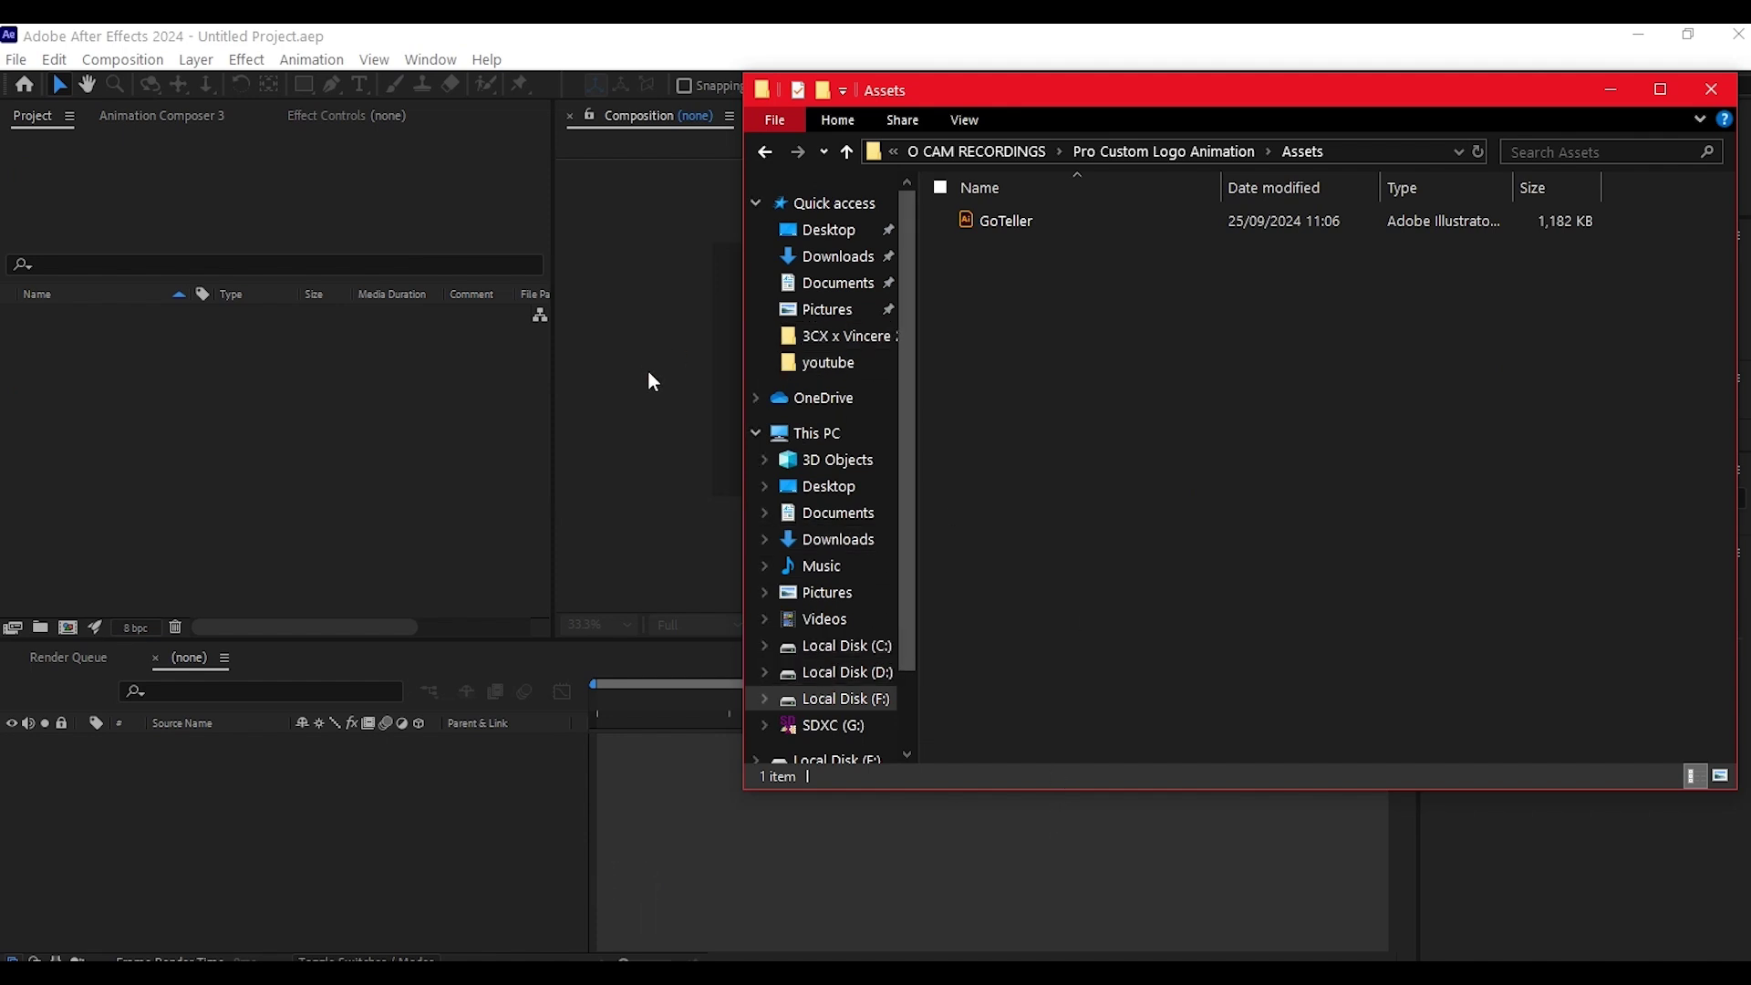
pyautogui.moveTo(1026, 224); pyautogui.dragTo(204, 487)
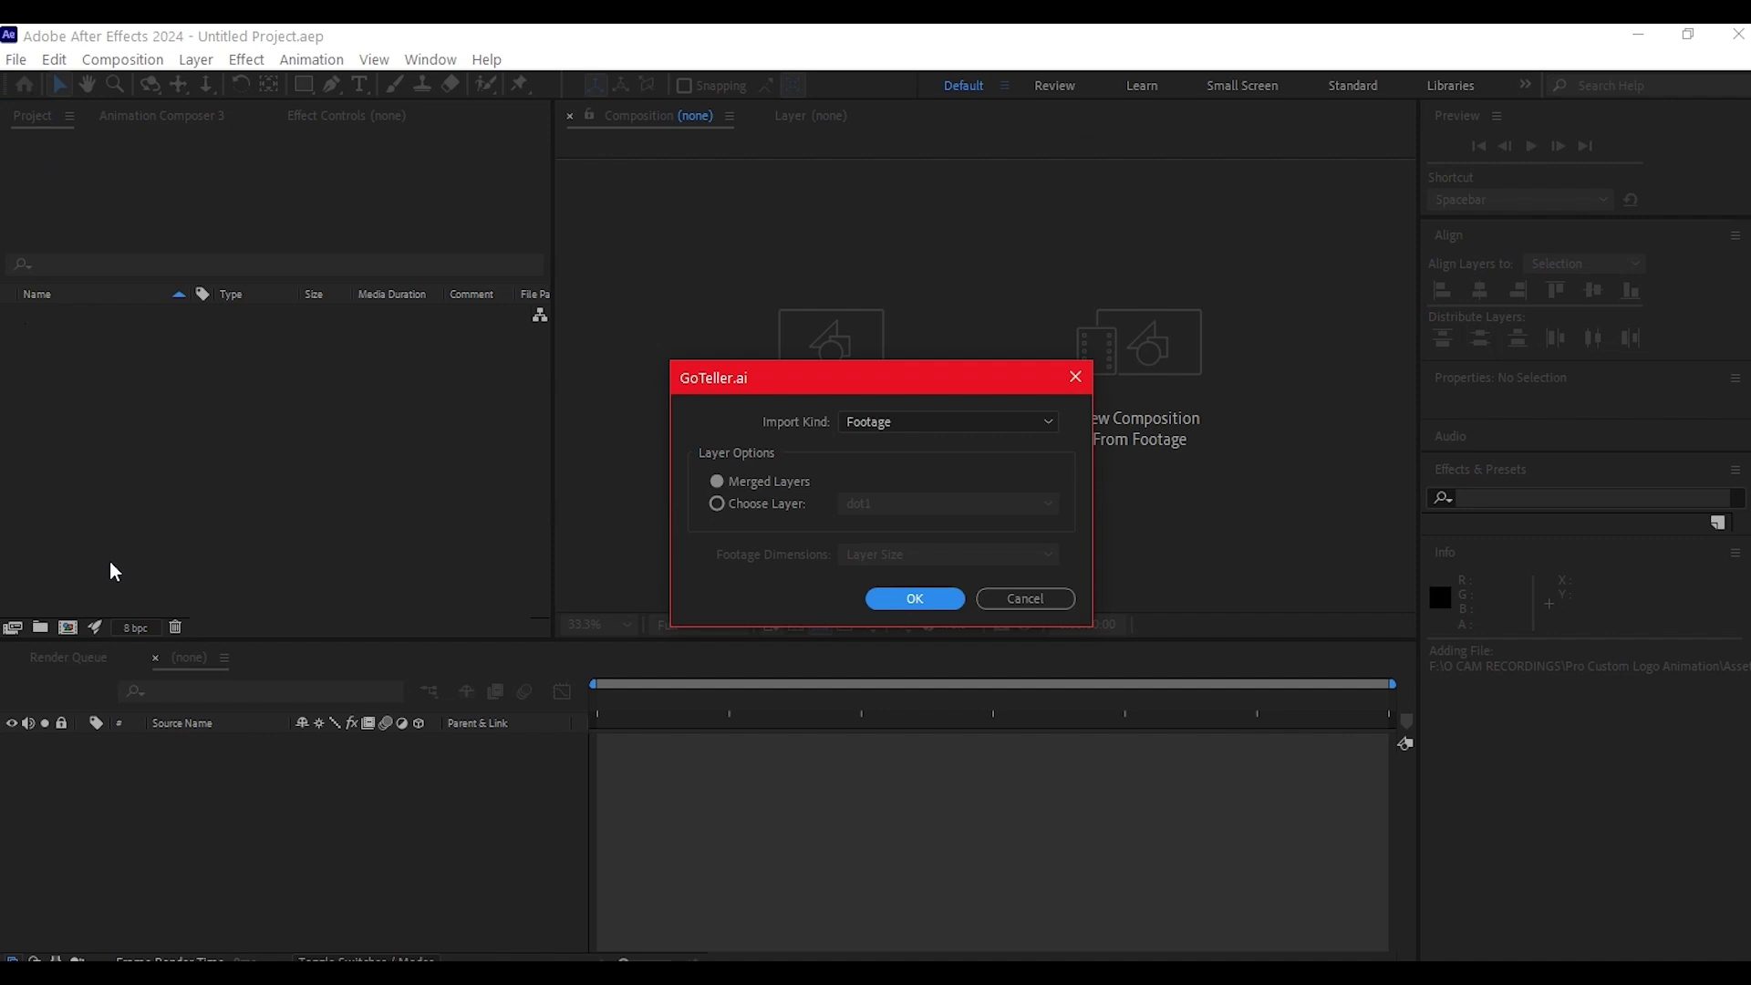
pyautogui.hotkey('ctrl', 'i')
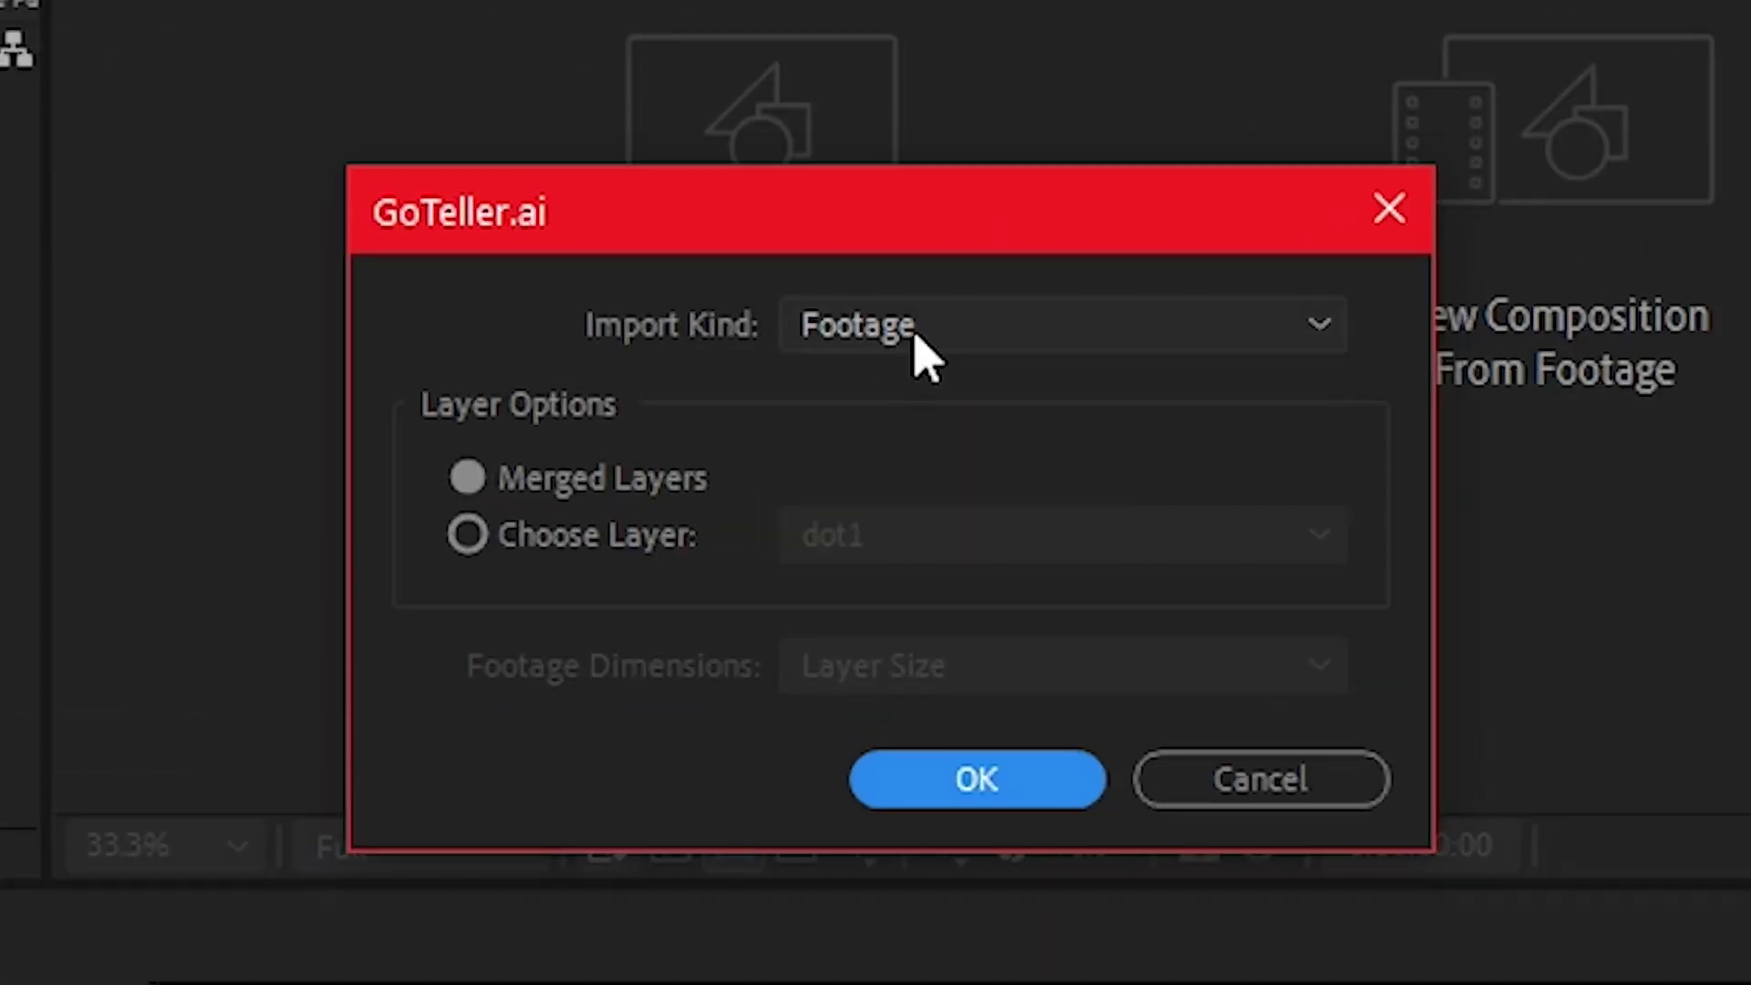
# Set Import Kind to Composition for GoTeller.ai.
pyautogui.click(891, 424)
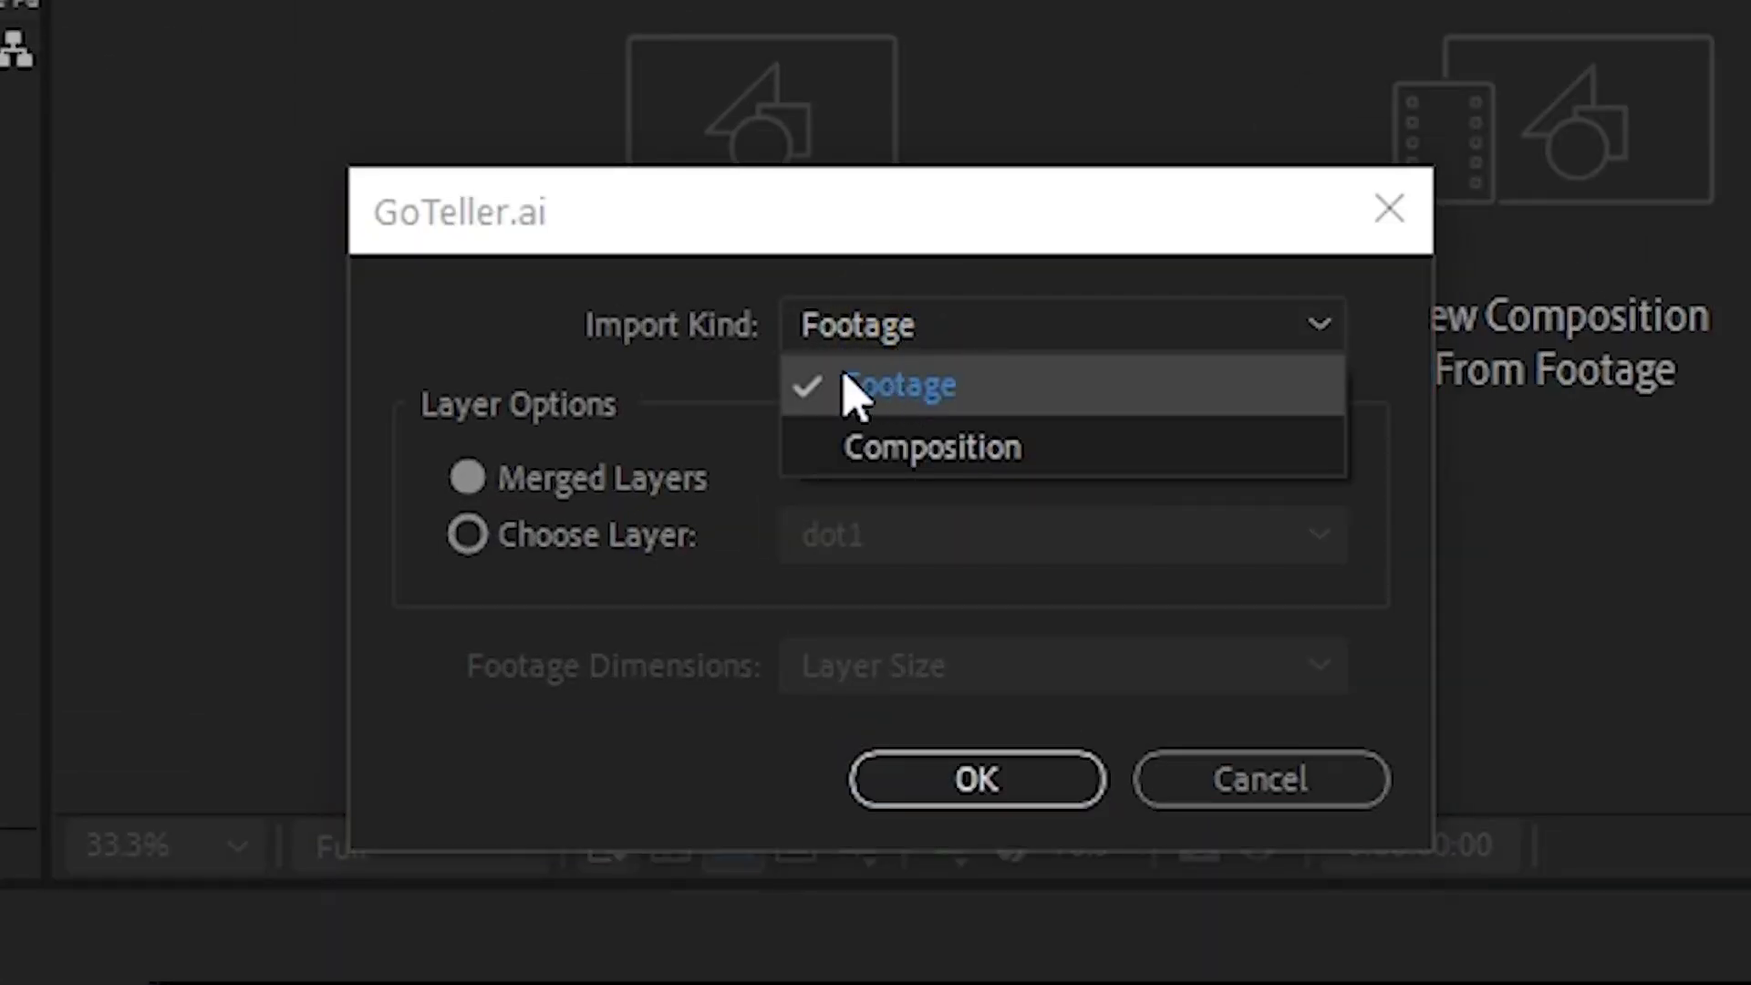
pyautogui.click(549, 325)
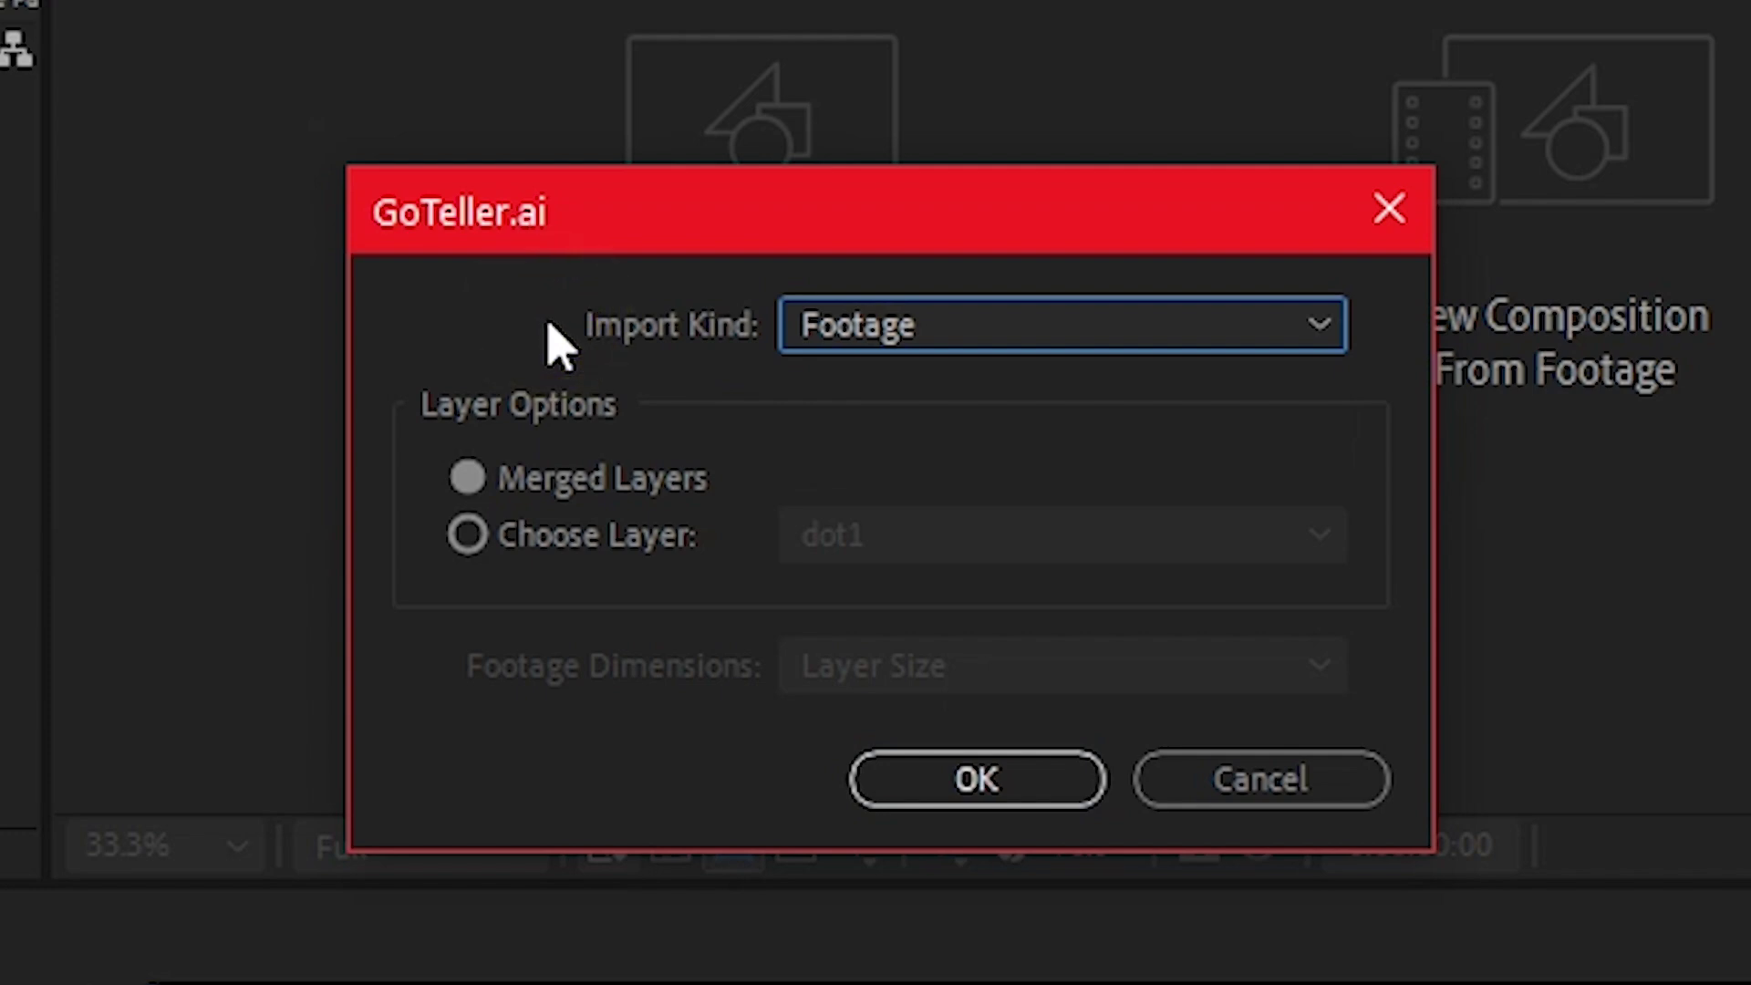
pyautogui.click(967, 342)
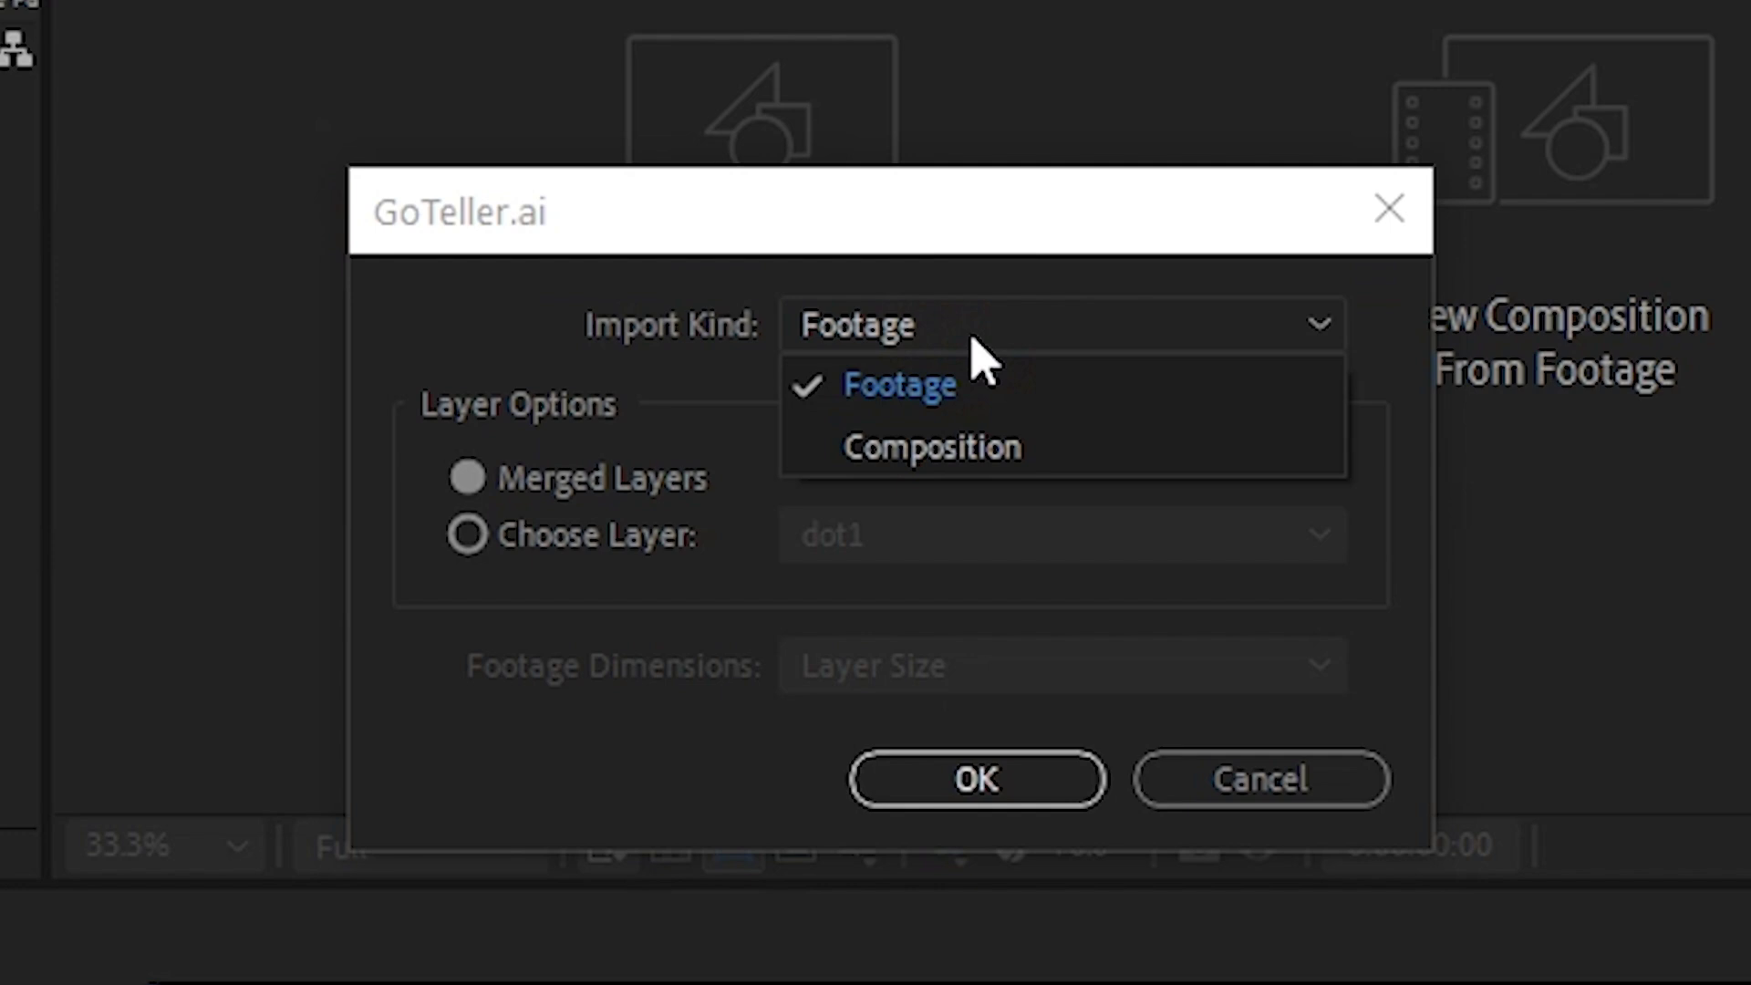
pyautogui.click(983, 452)
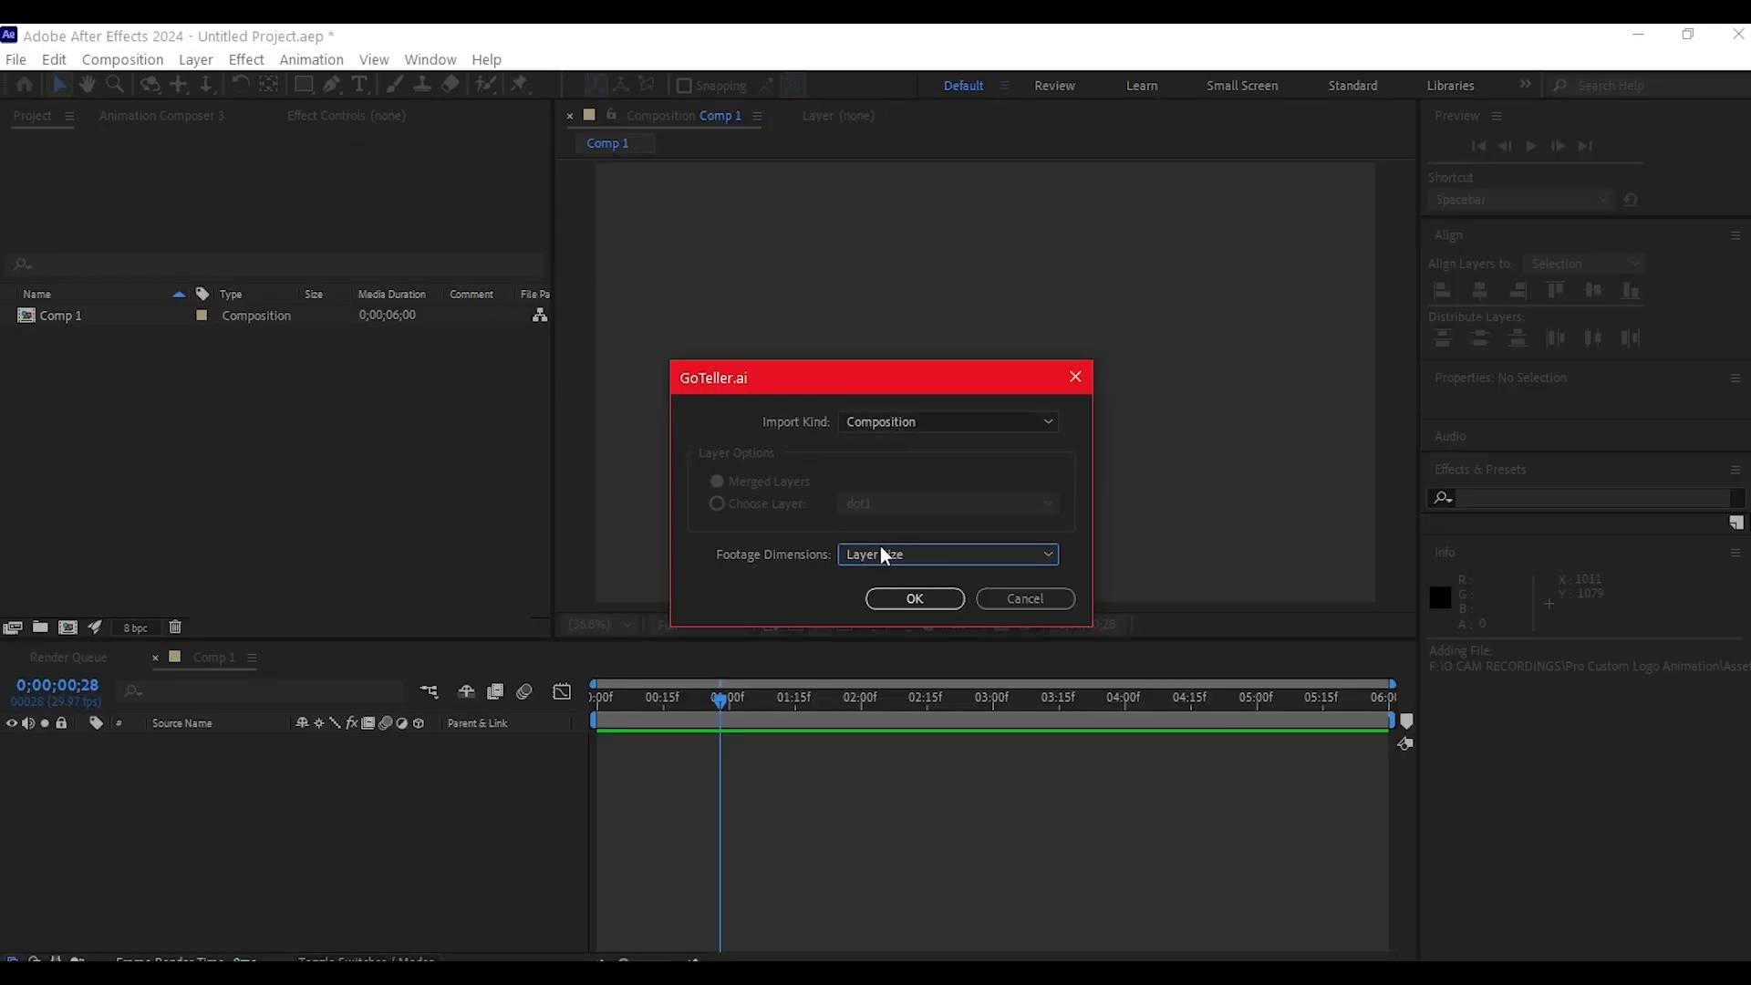
# Set Footage Dimensions to Document Size and confirm the import.
pyautogui.click(898, 556)
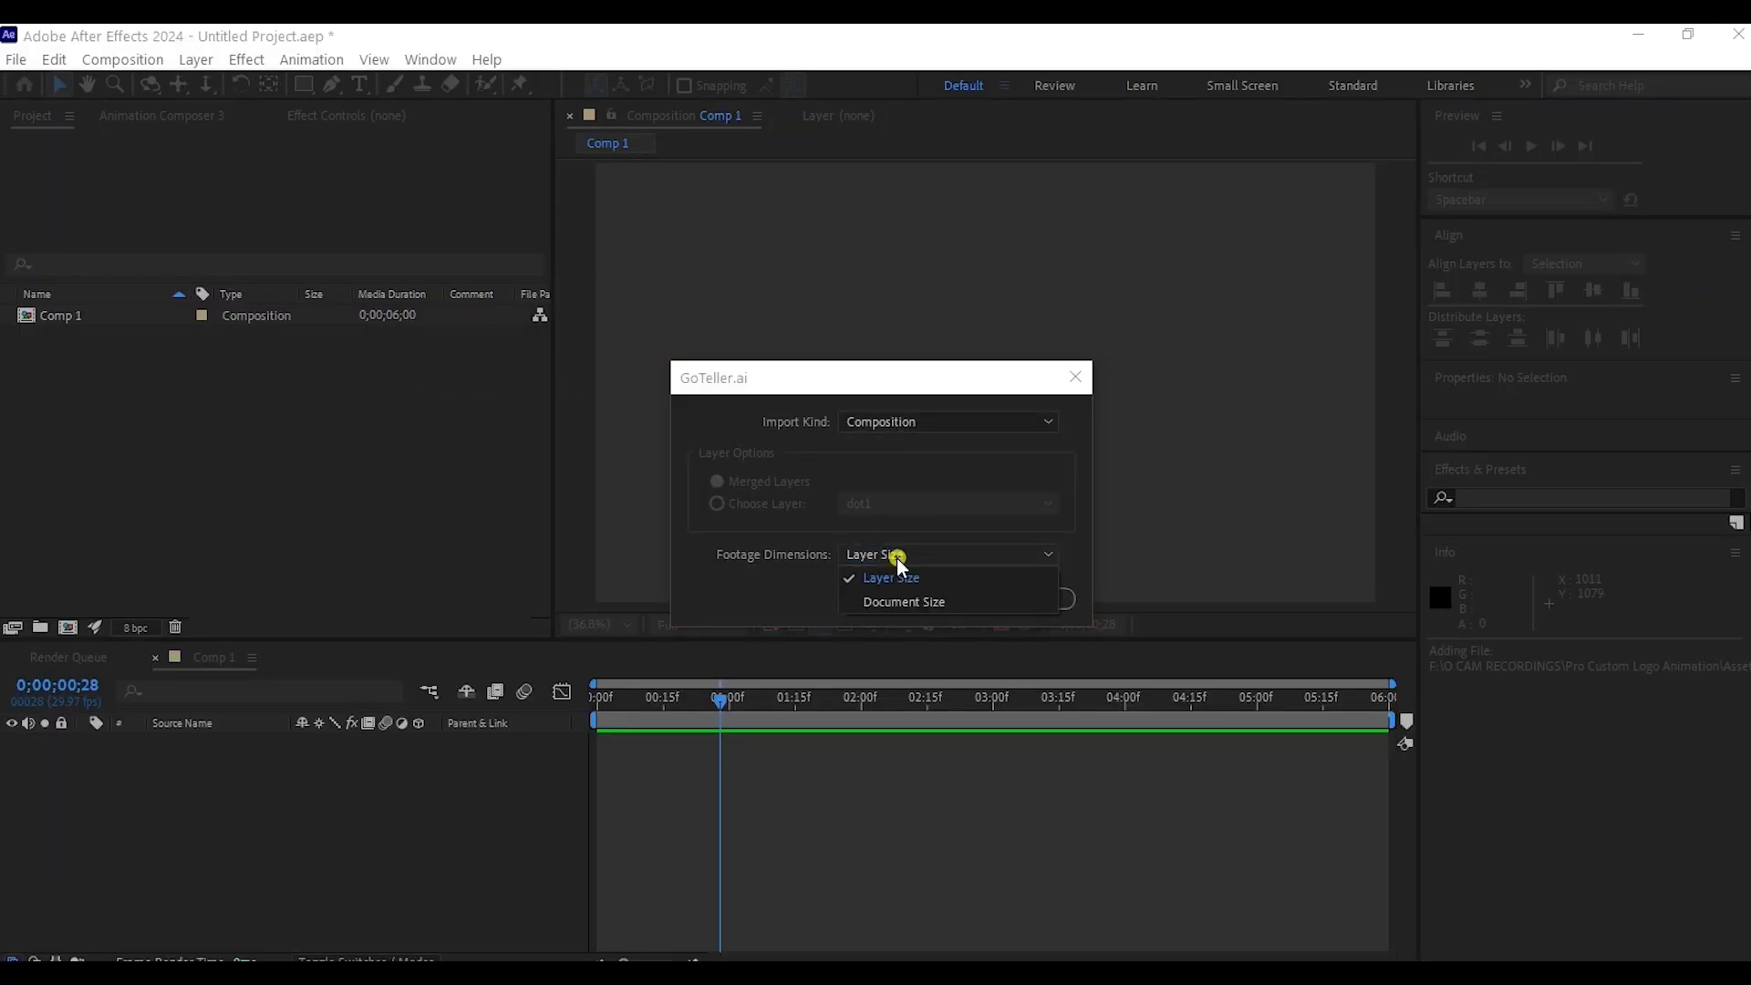
pyautogui.click(897, 603)
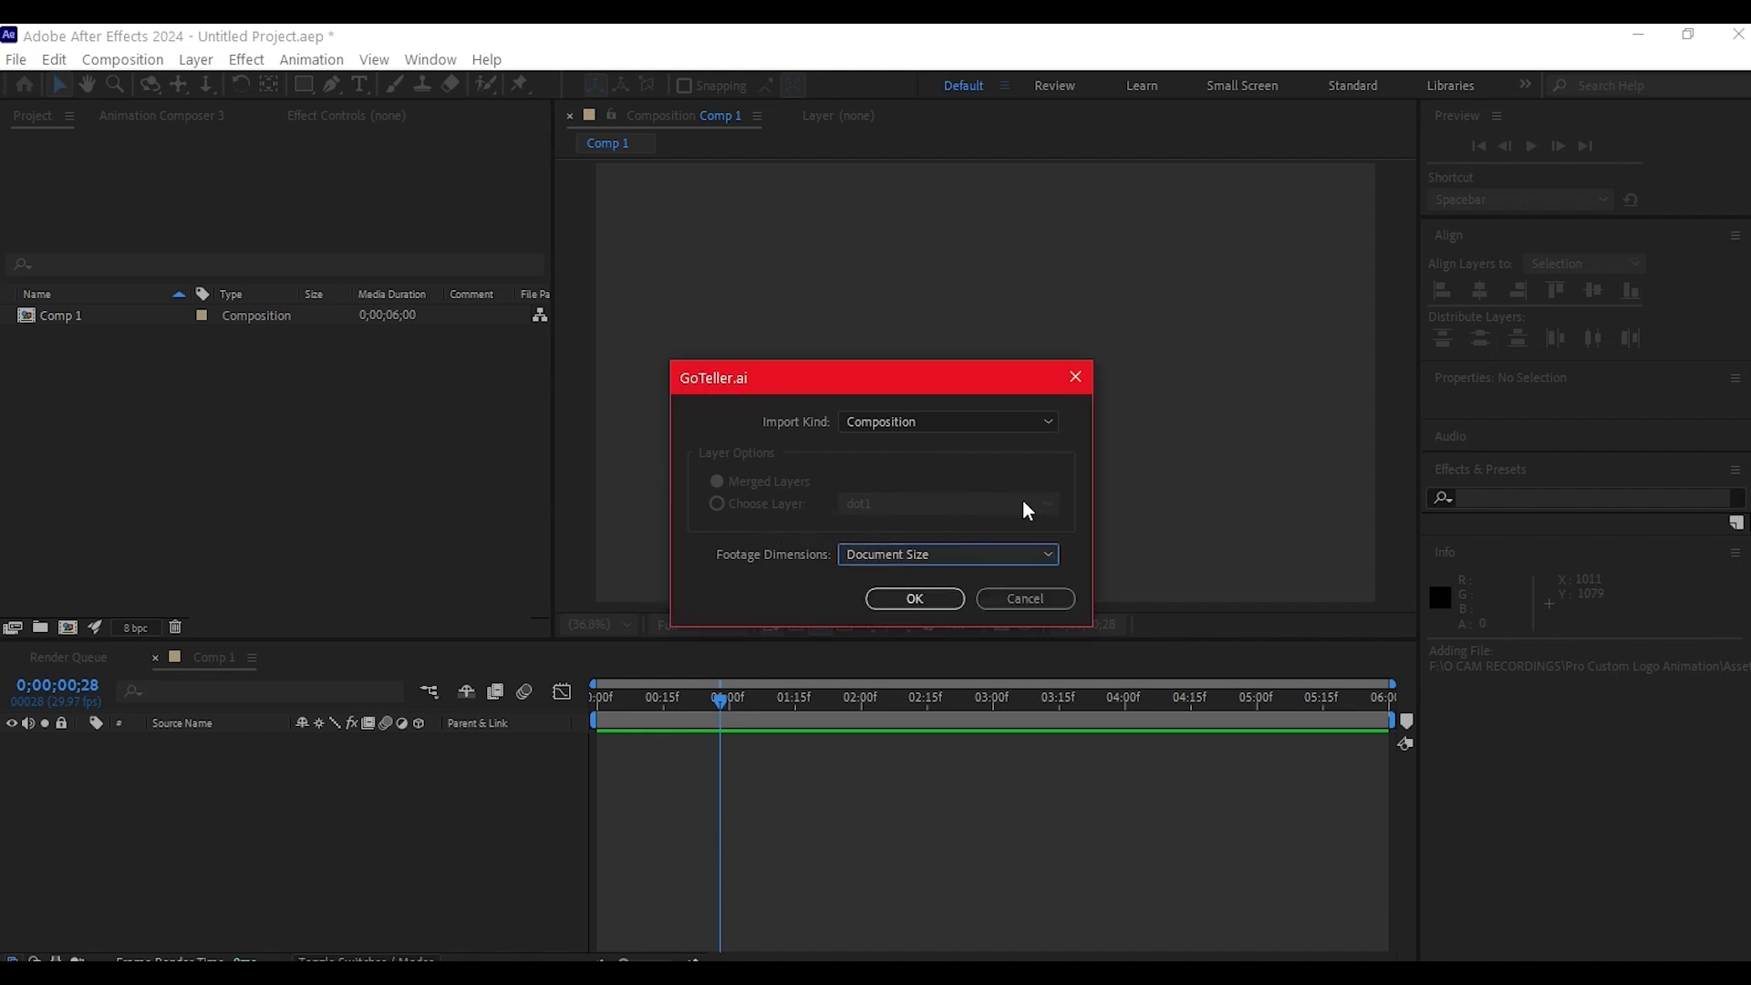
pyautogui.click(900, 558)
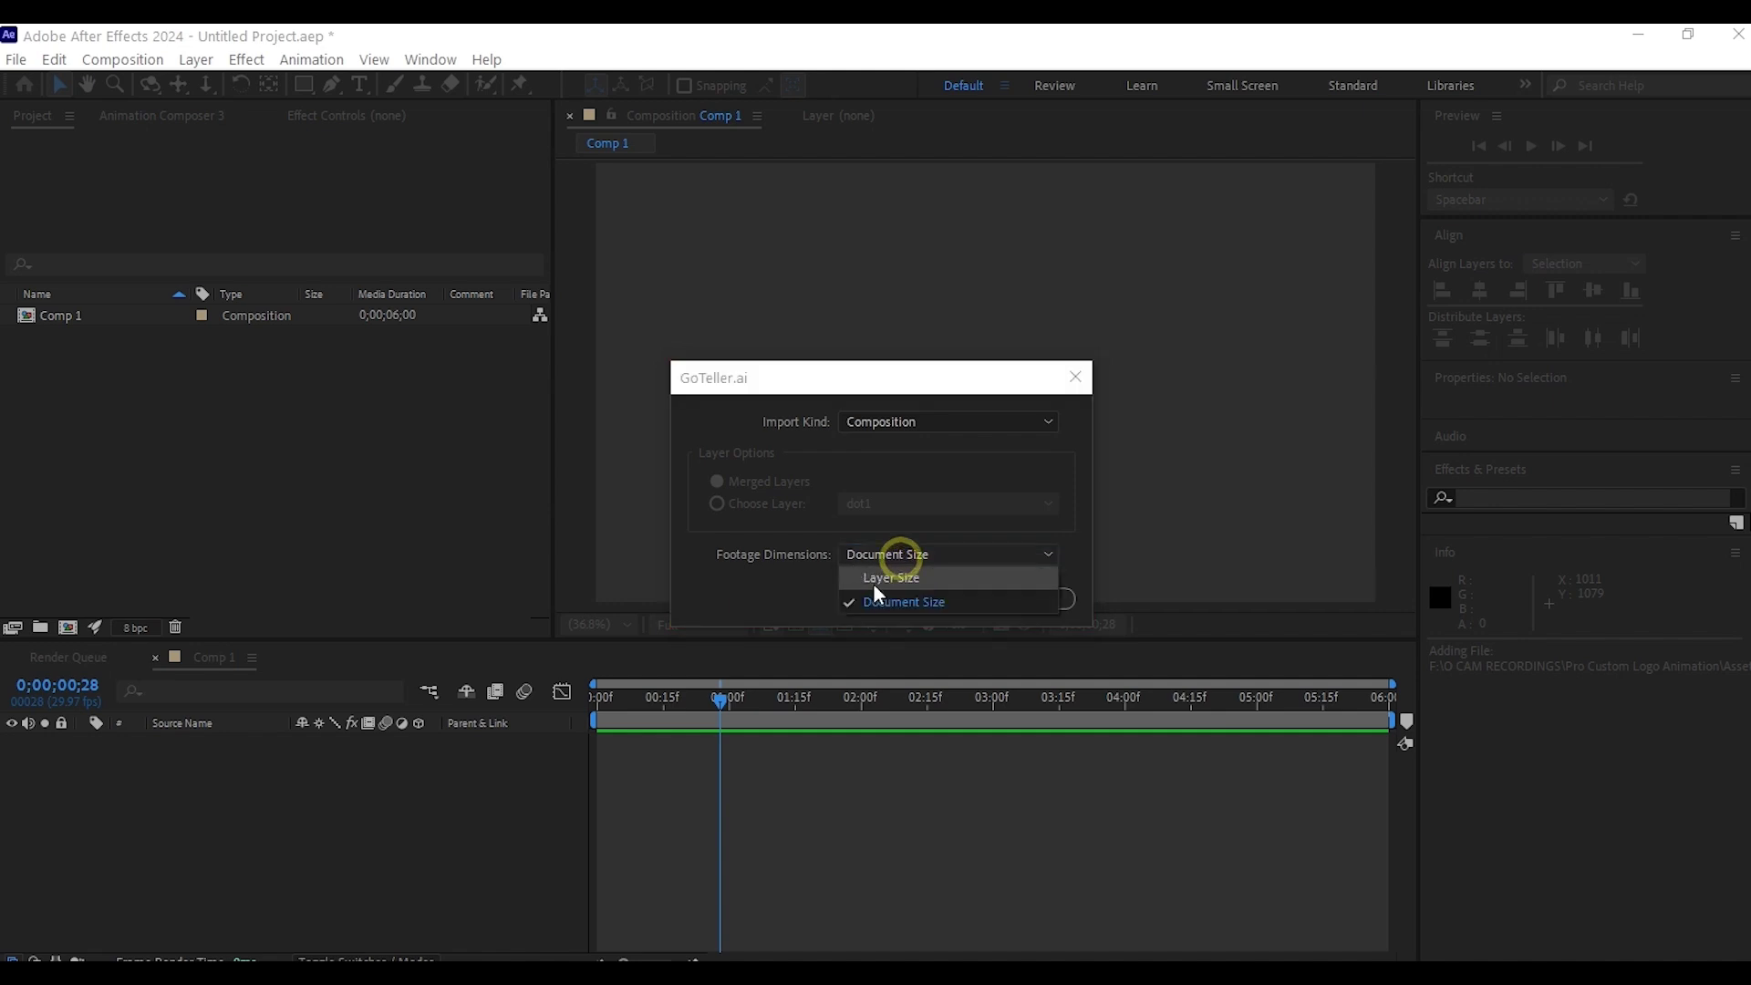
pyautogui.click(874, 582)
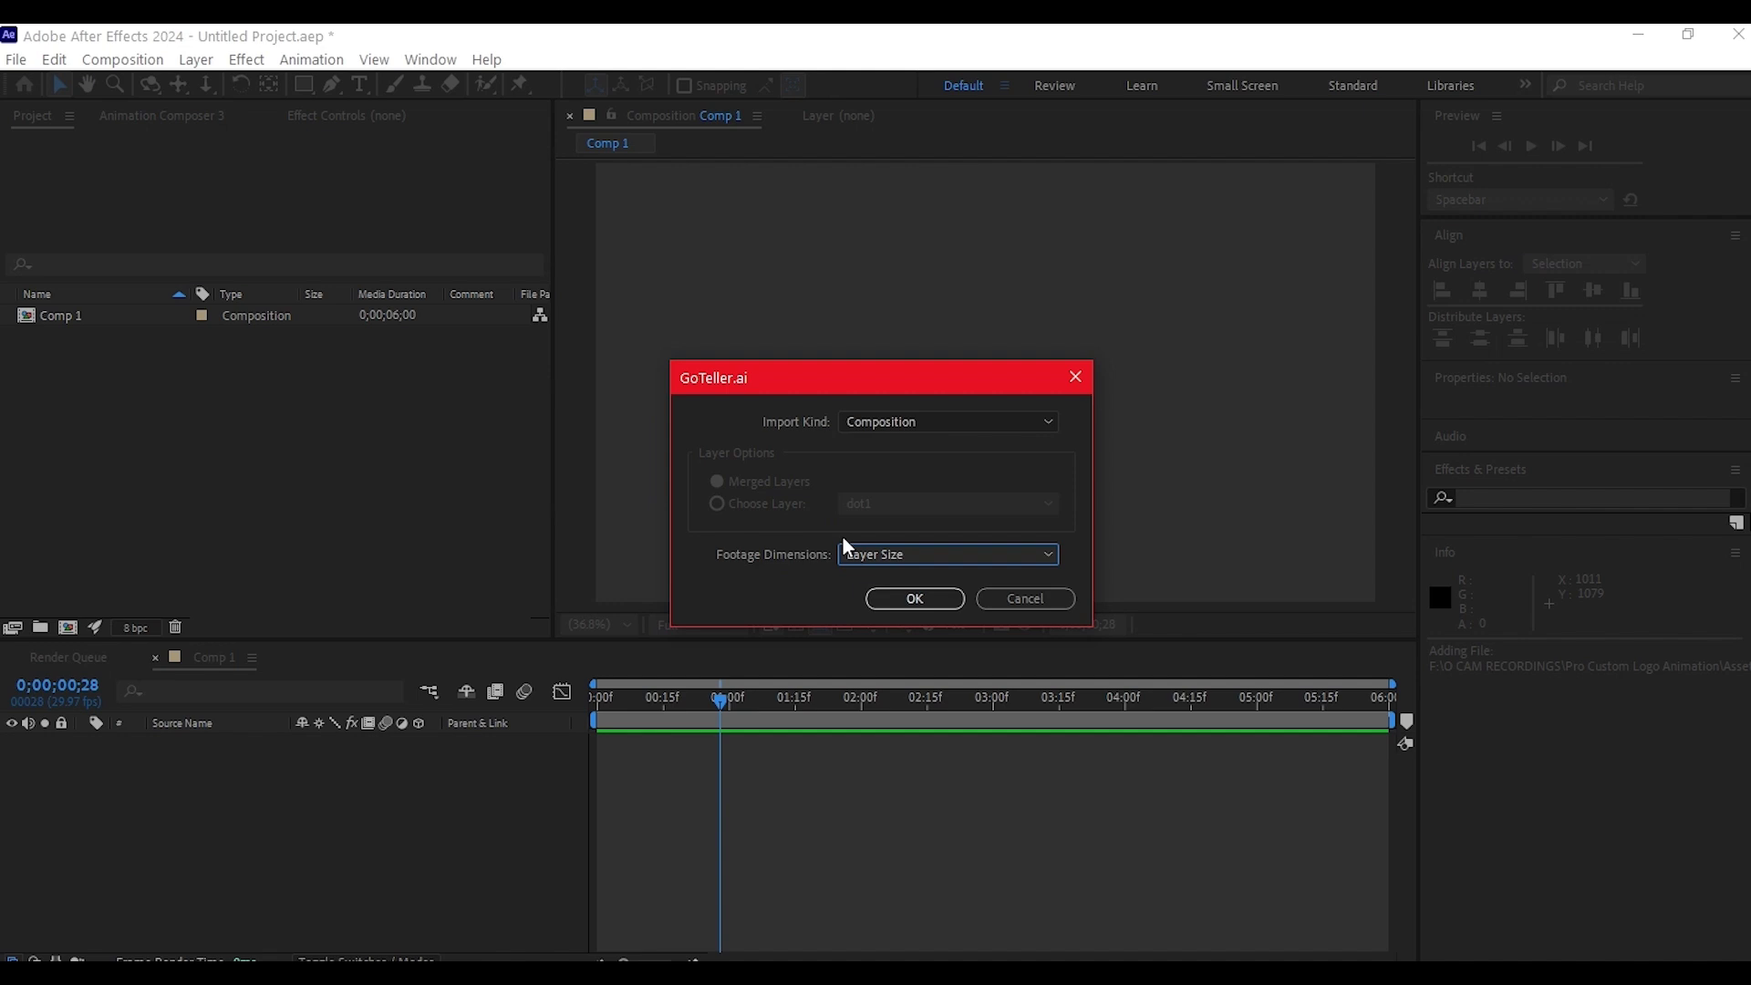
pyautogui.click(906, 554)
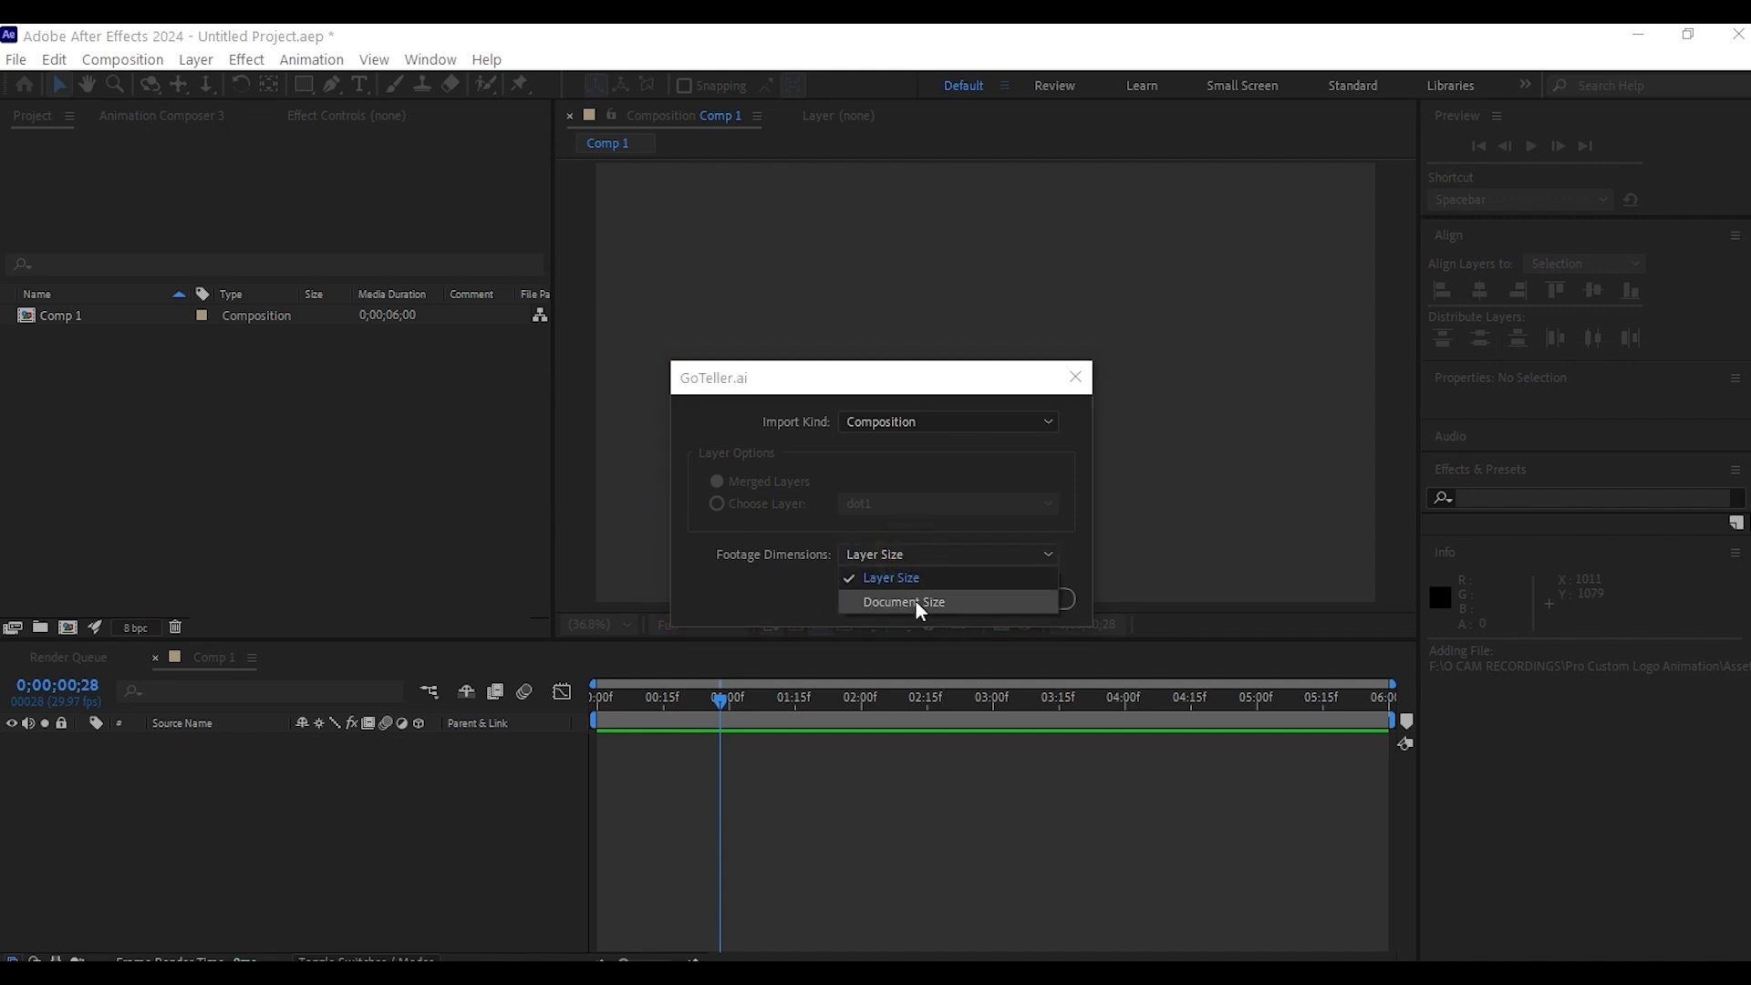
pyautogui.click(918, 602)
pyautogui.click(939, 600)
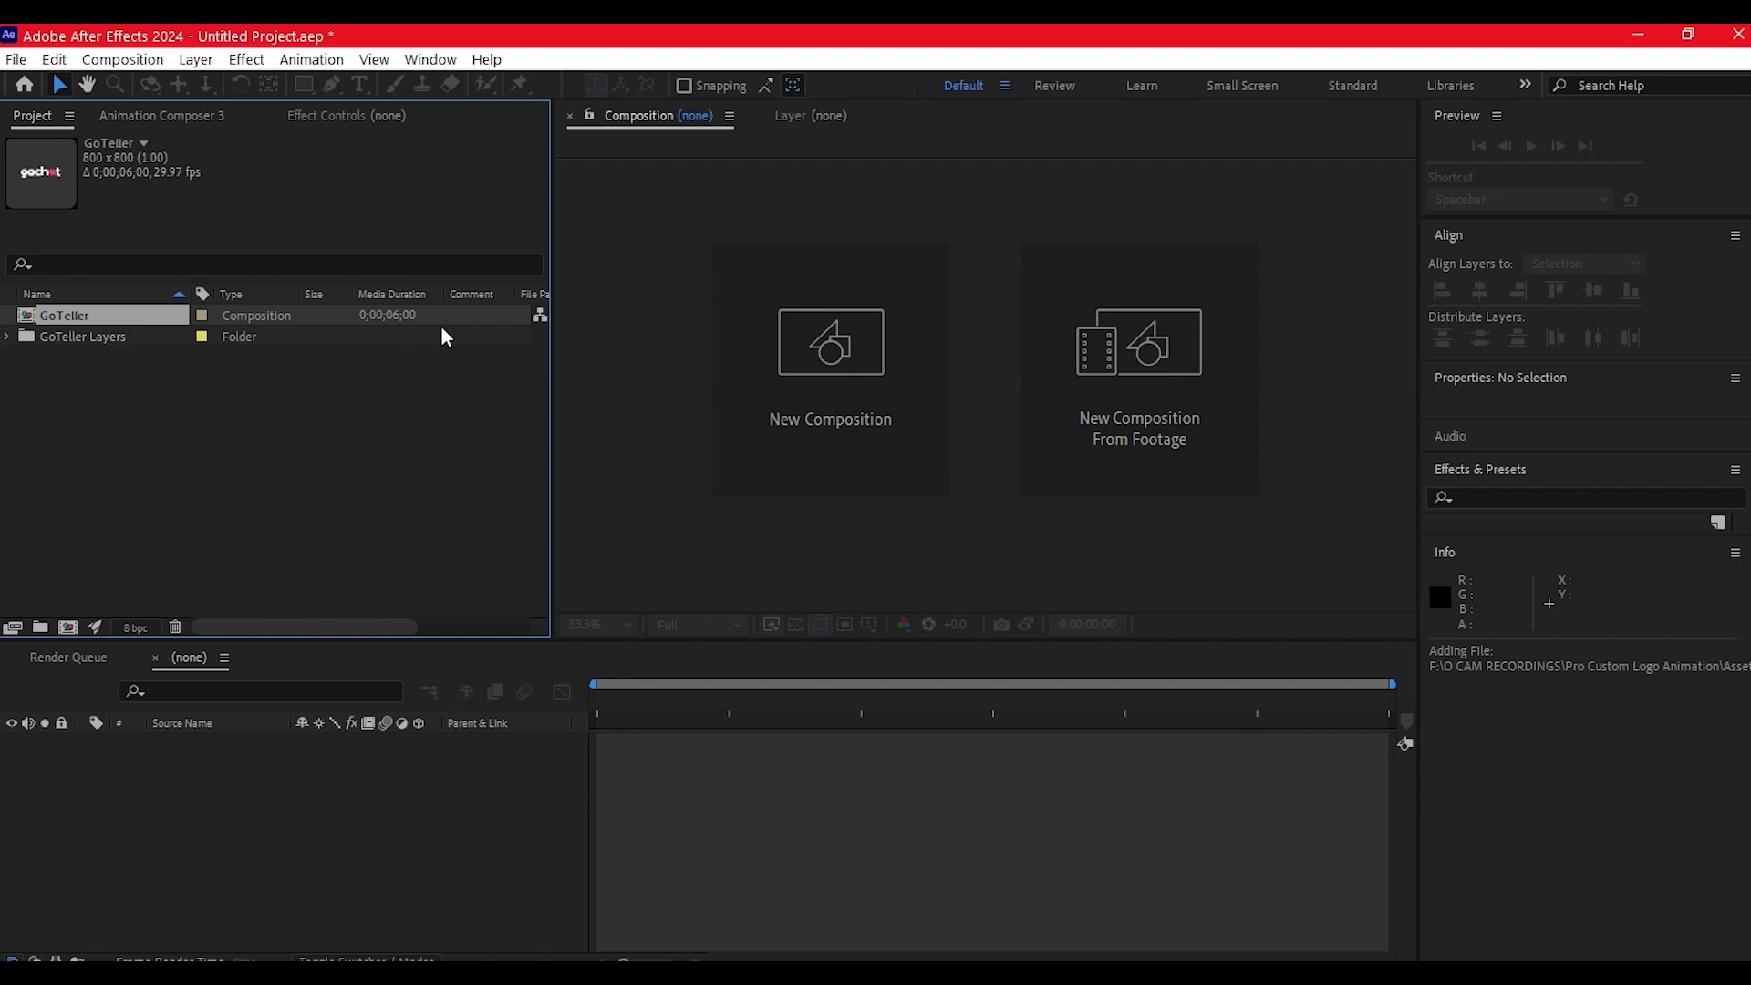
pyautogui.click(85, 334)
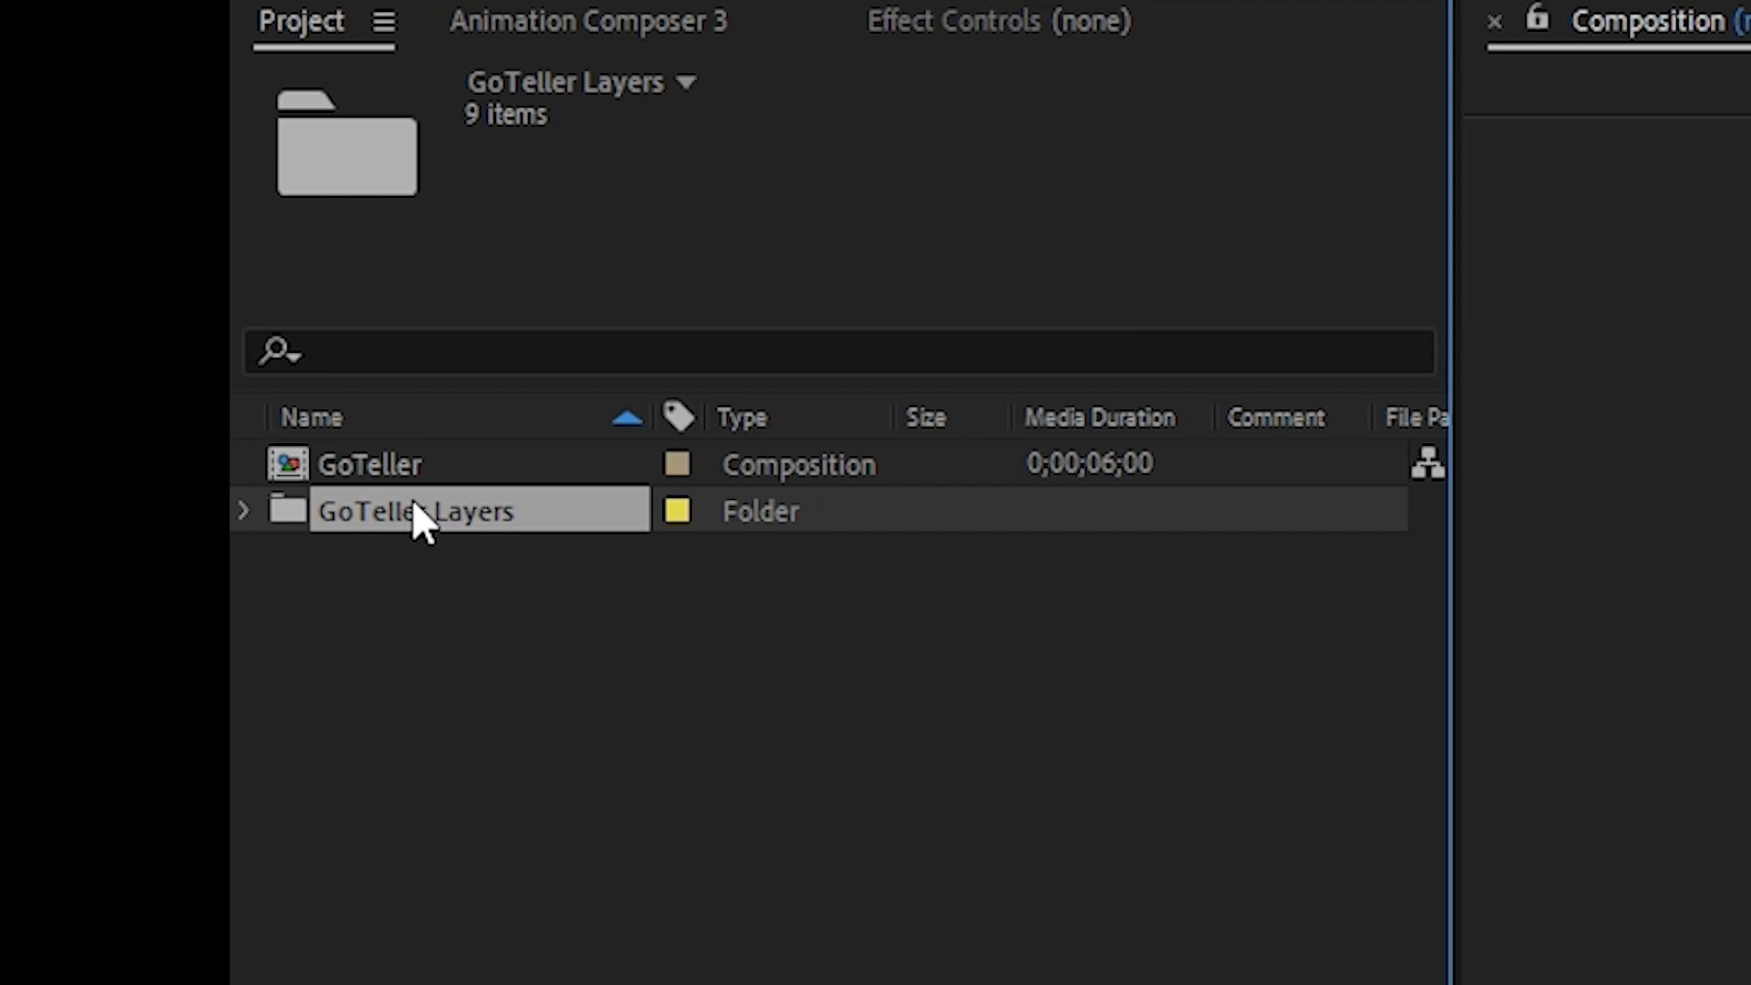
pyautogui.click(355, 455)
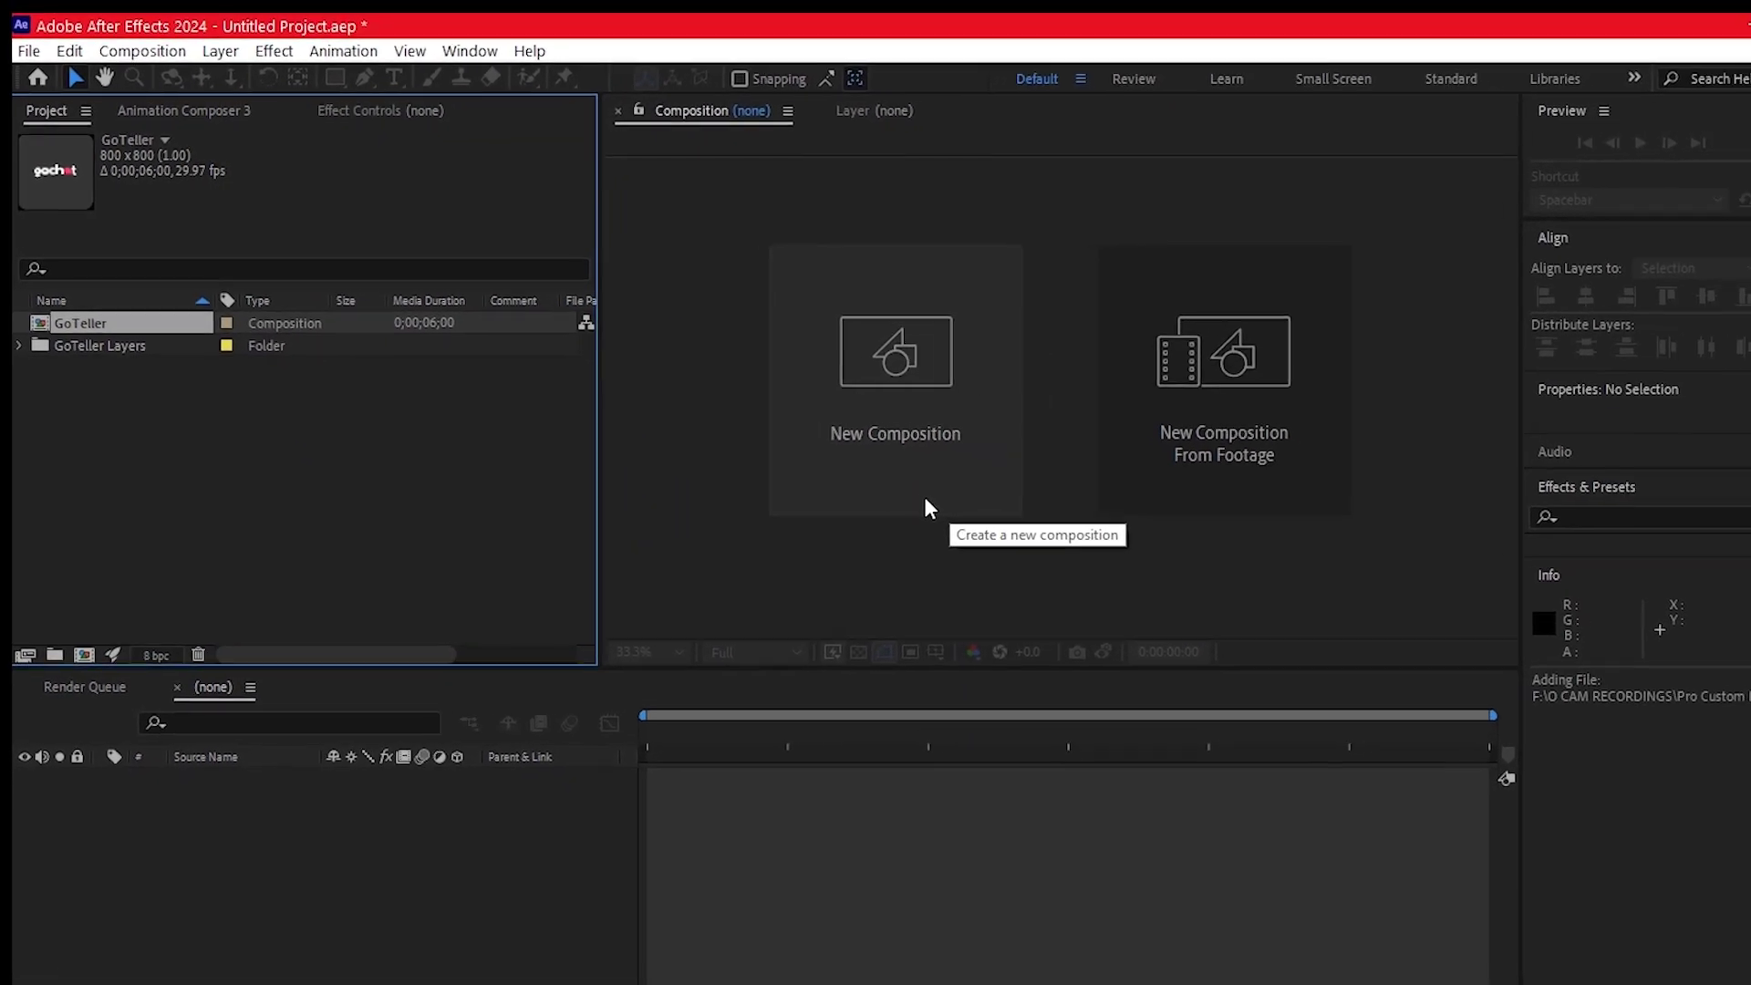
# Create a 1920x1080 Comp 1 and drag all nine GoTeller Layers files into its timeline.
pyautogui.click(921, 502)
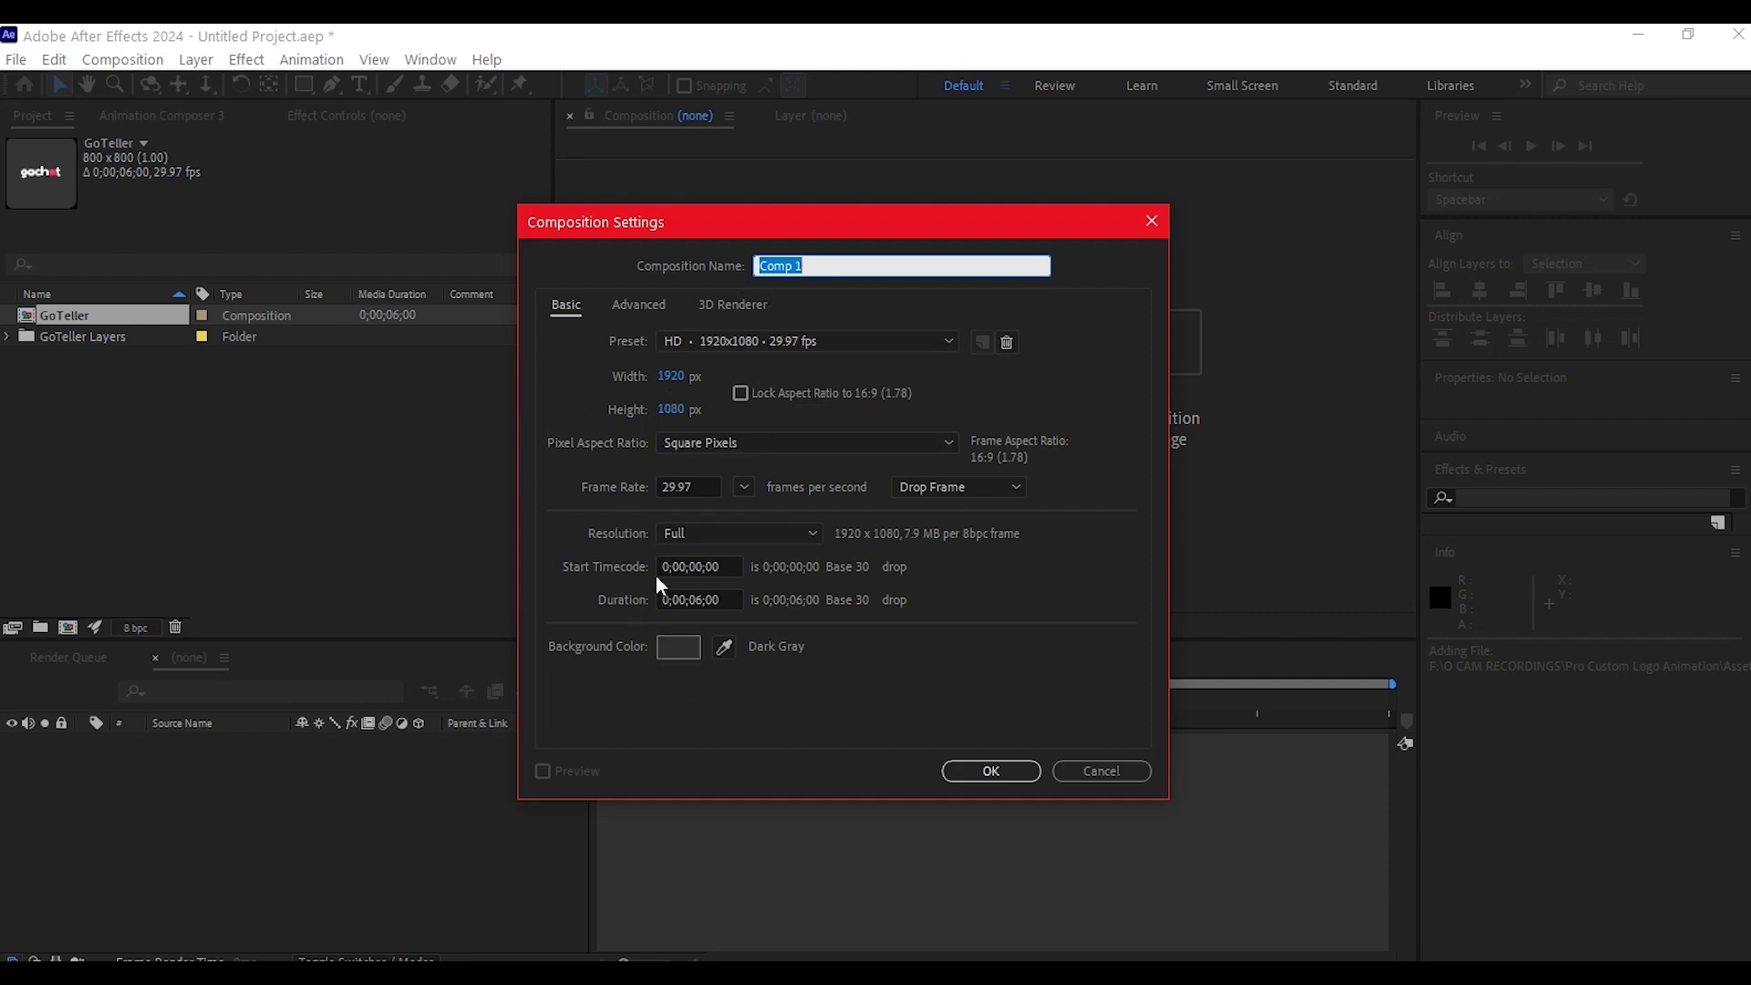
pyautogui.click(984, 772)
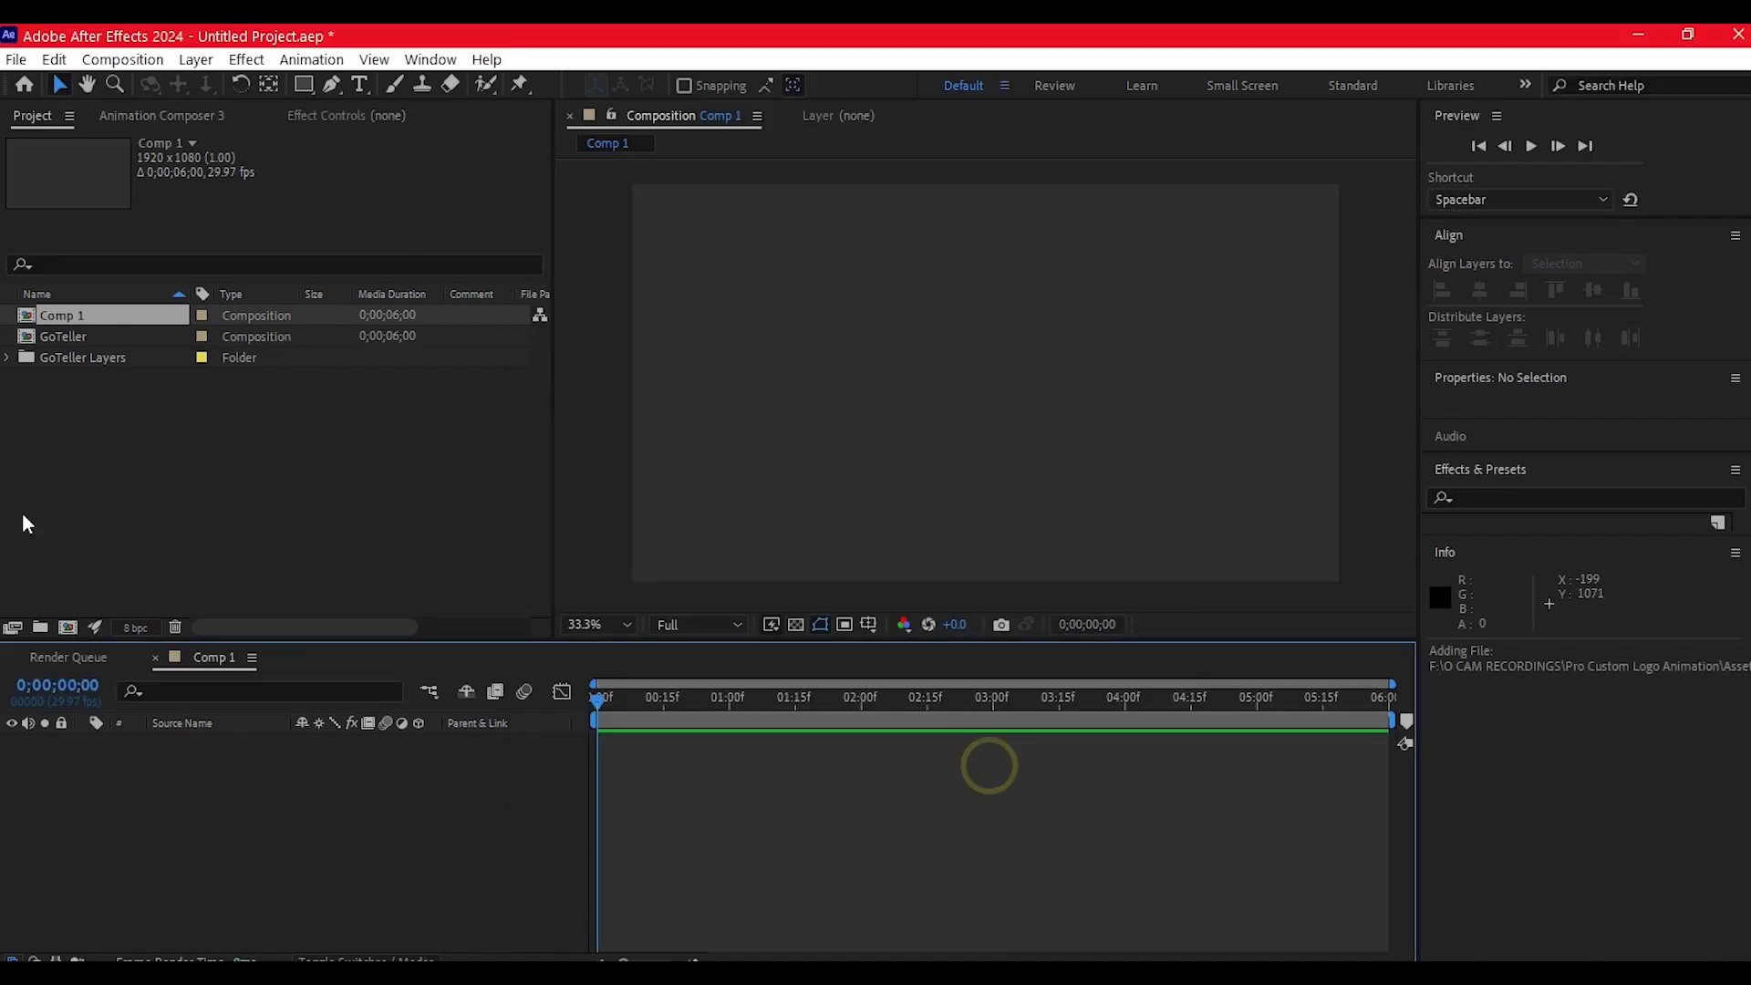
pyautogui.click(8, 358)
pyautogui.click(68, 376)
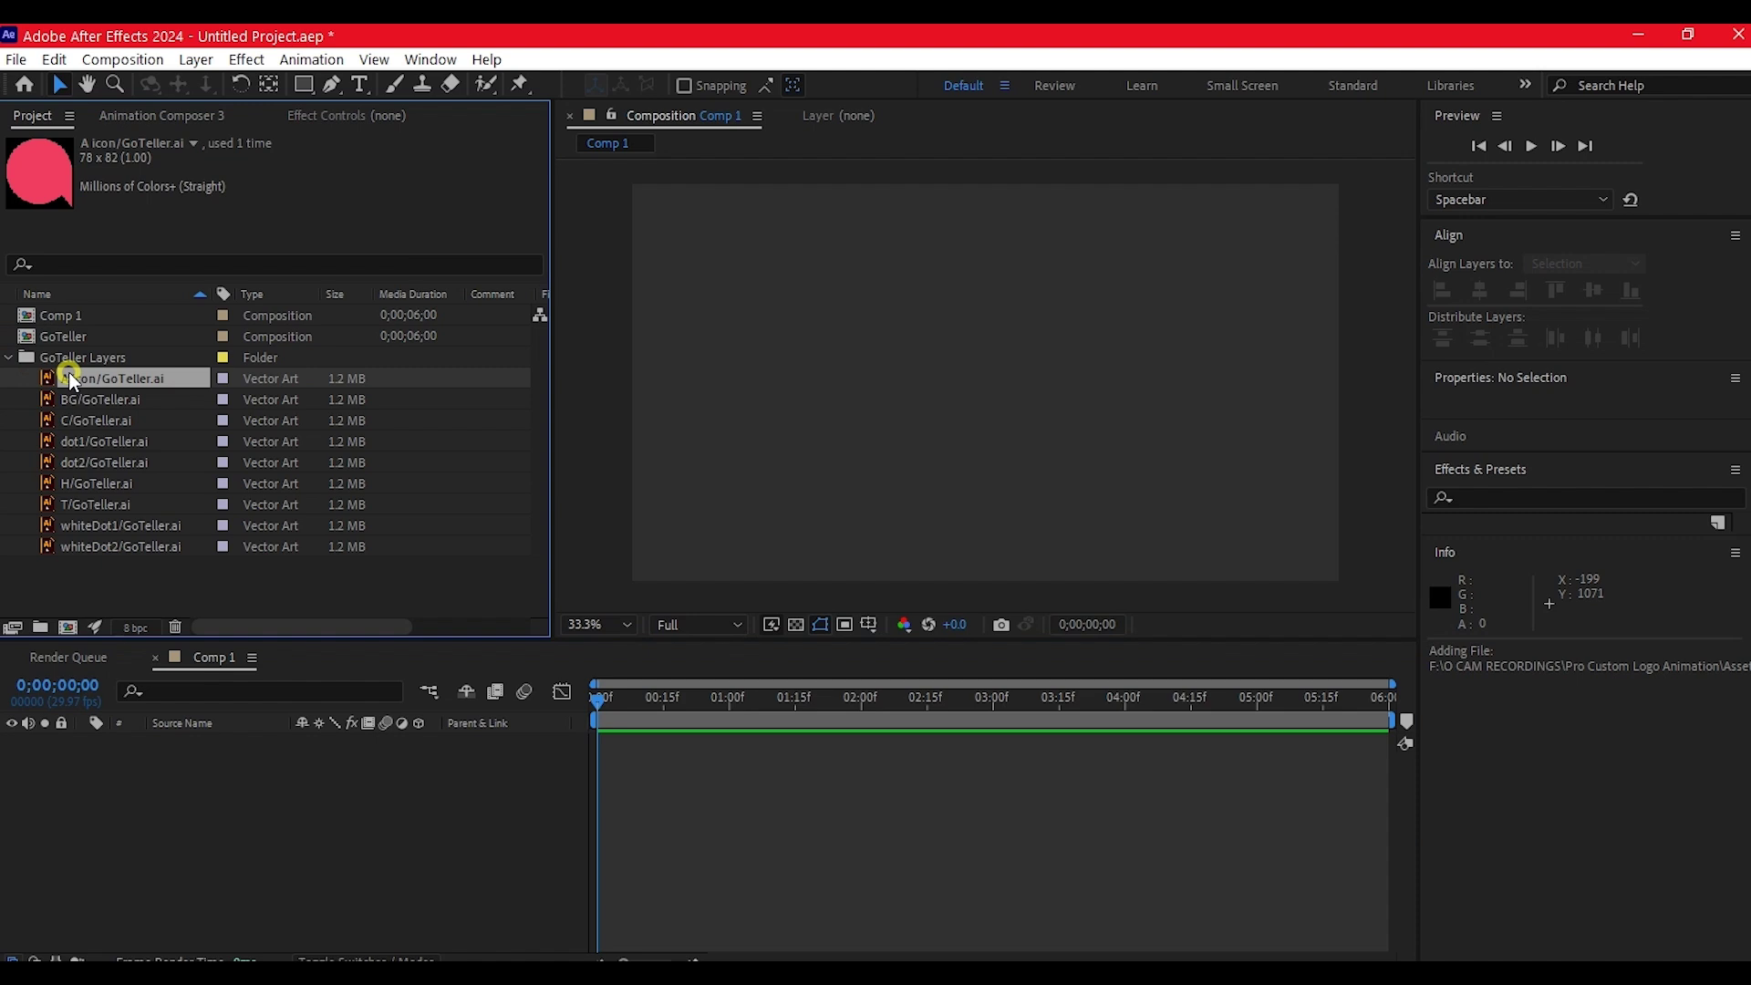
pyautogui.keyDown('shift'); pyautogui.click(81, 544); pyautogui.keyUp('shift')
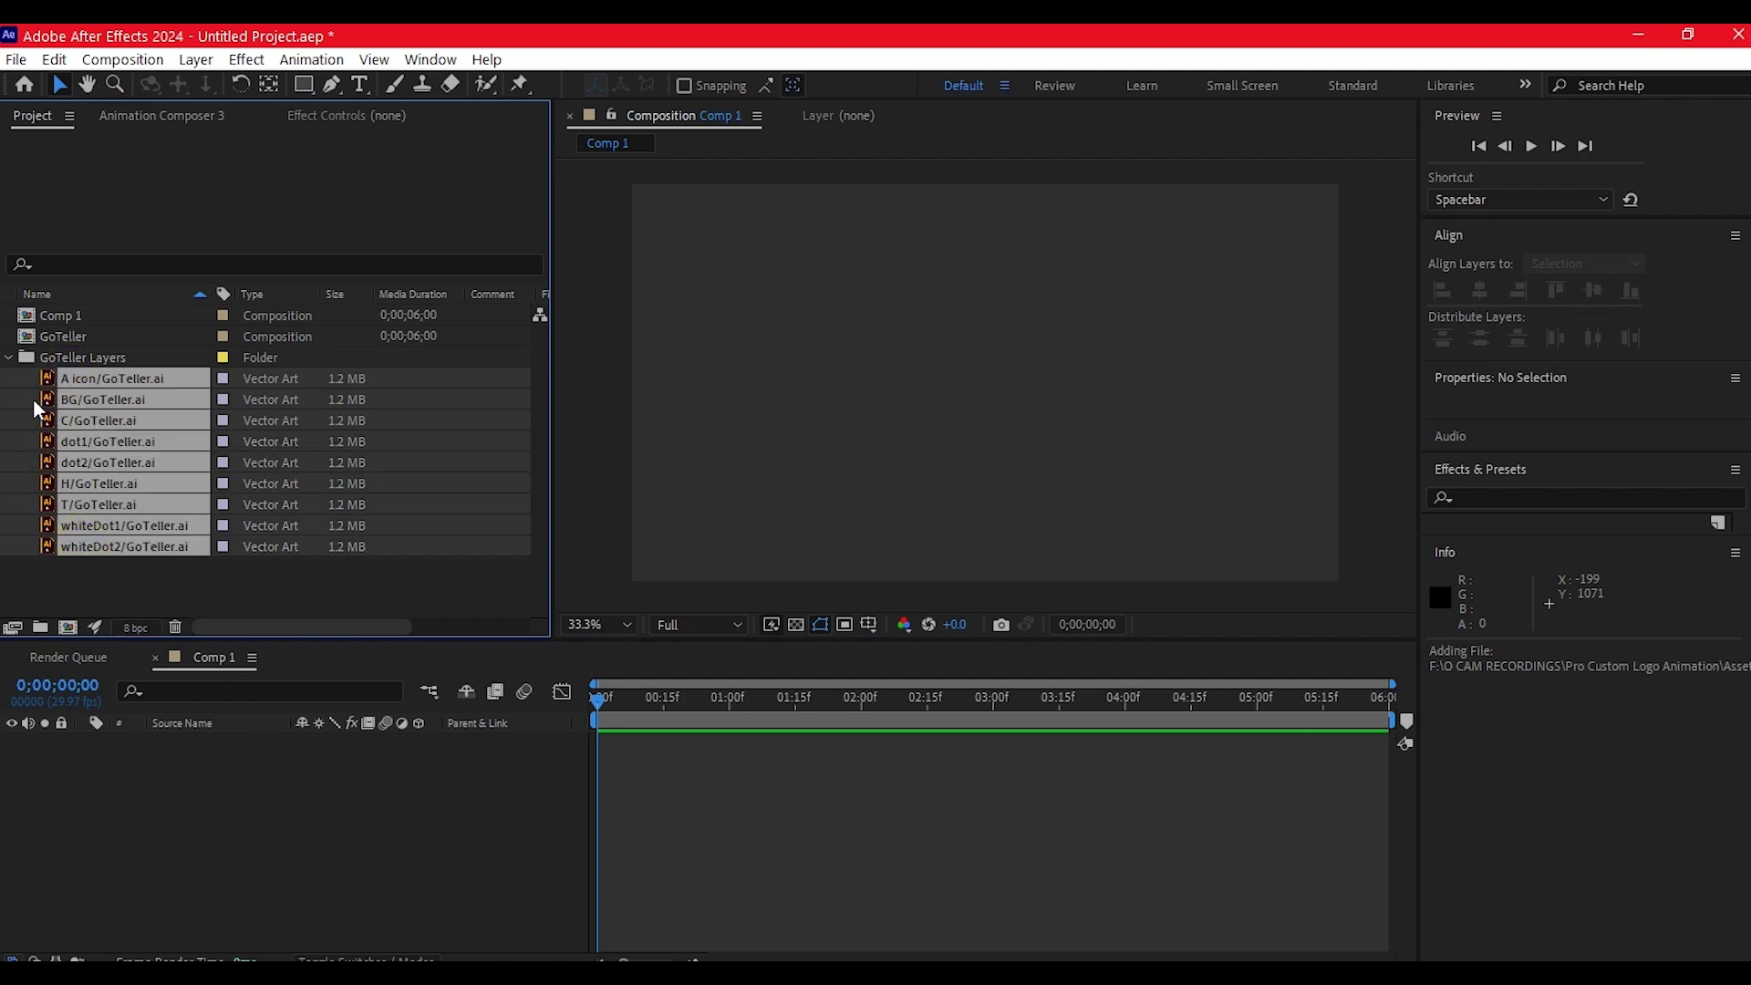
pyautogui.moveTo(44, 375); pyautogui.dragTo(330, 781)
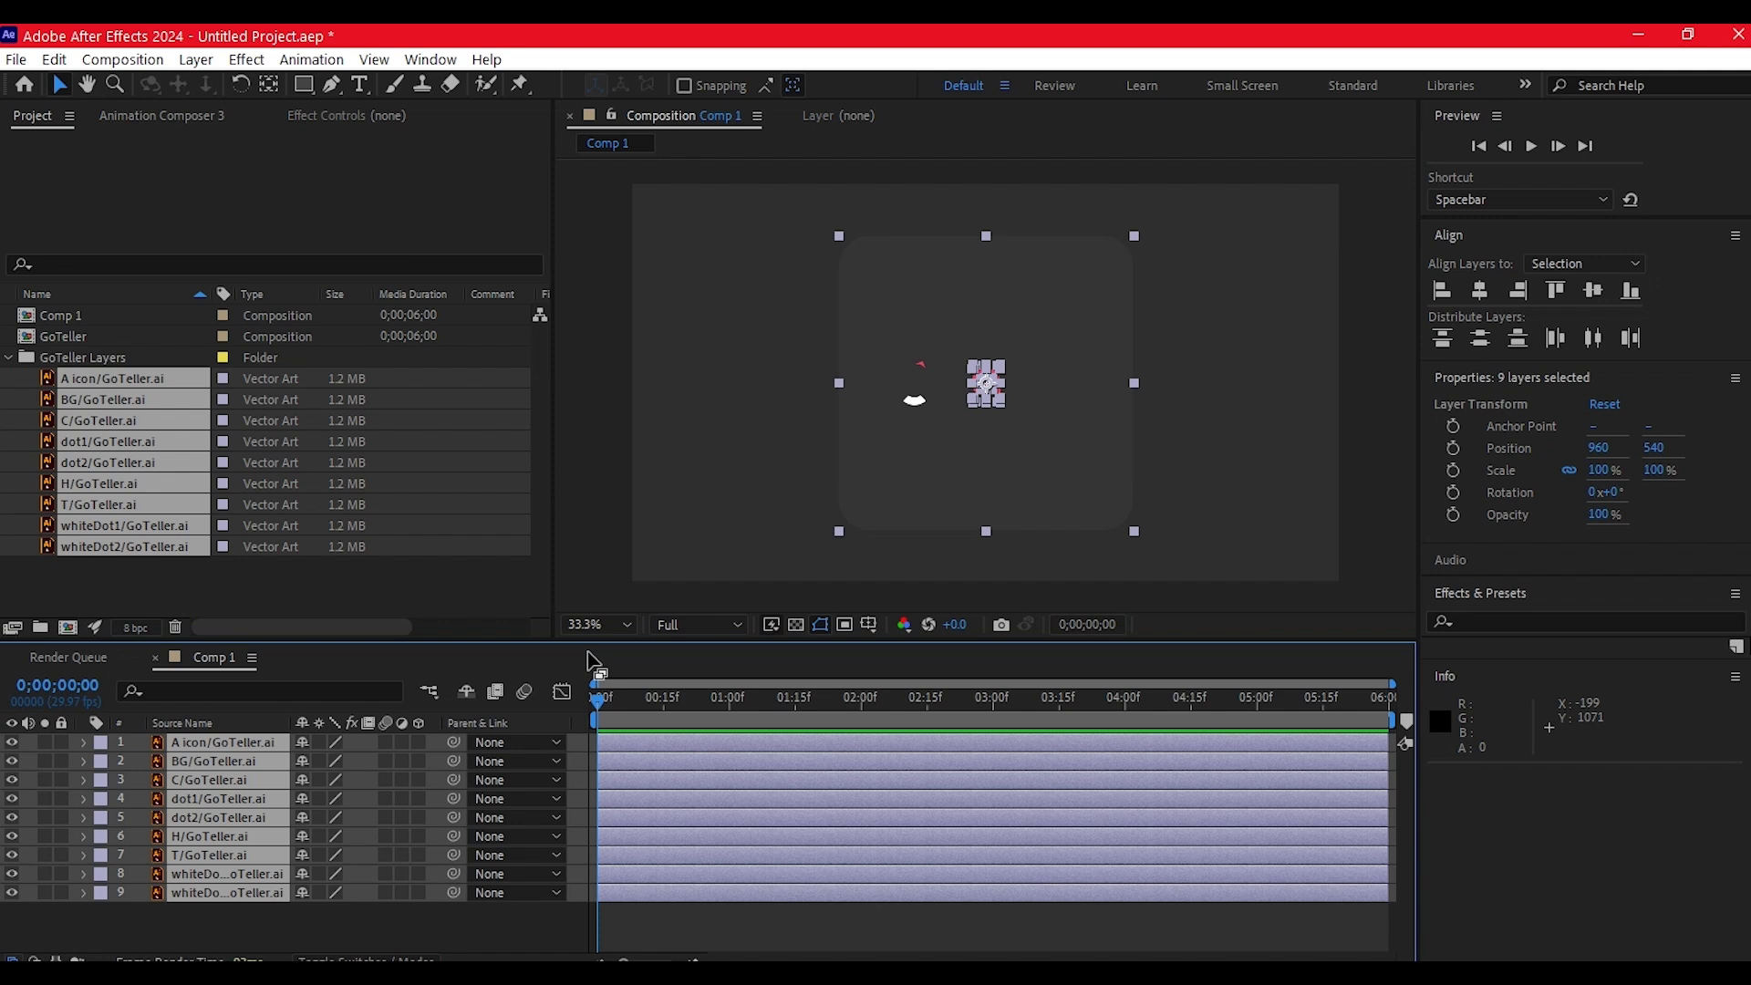
# Move BG/GoTeller.ai to the bottom of Comp 1's stack and view at 100%.
pyautogui.moveTo(524, 762); pyautogui.dragTo(273, 903)
pyautogui.click(273, 927)
pyautogui.click(720, 698)
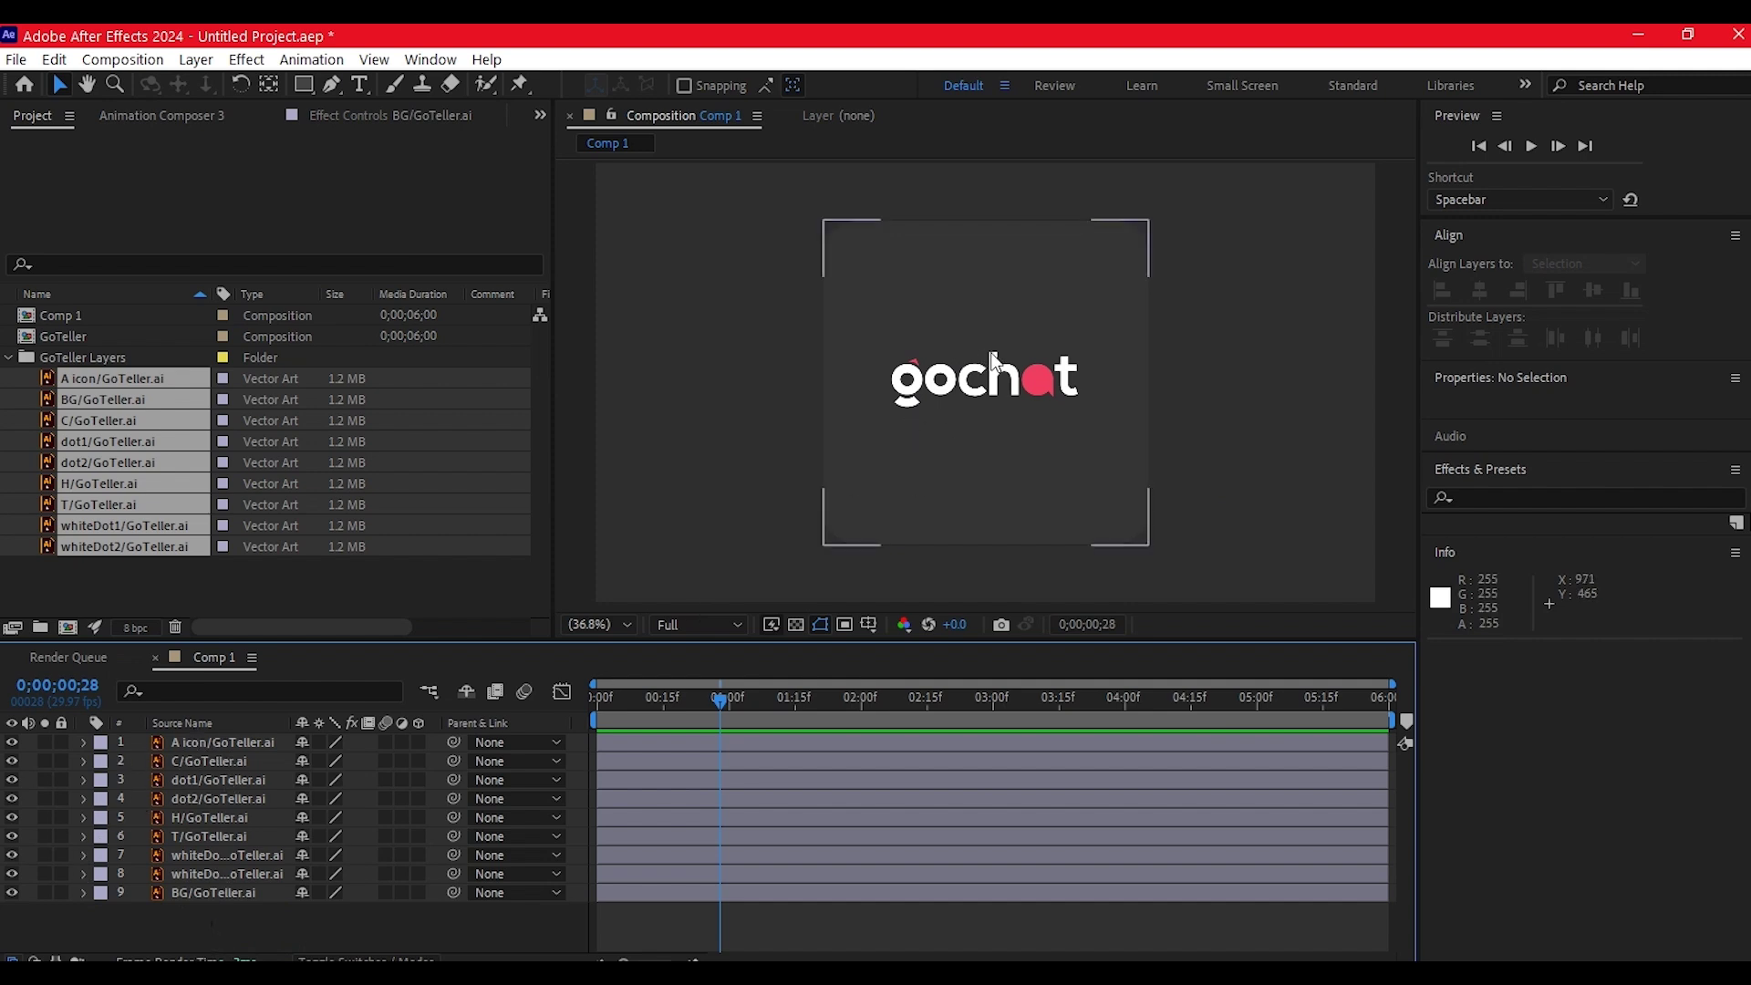
pyautogui.press('/')
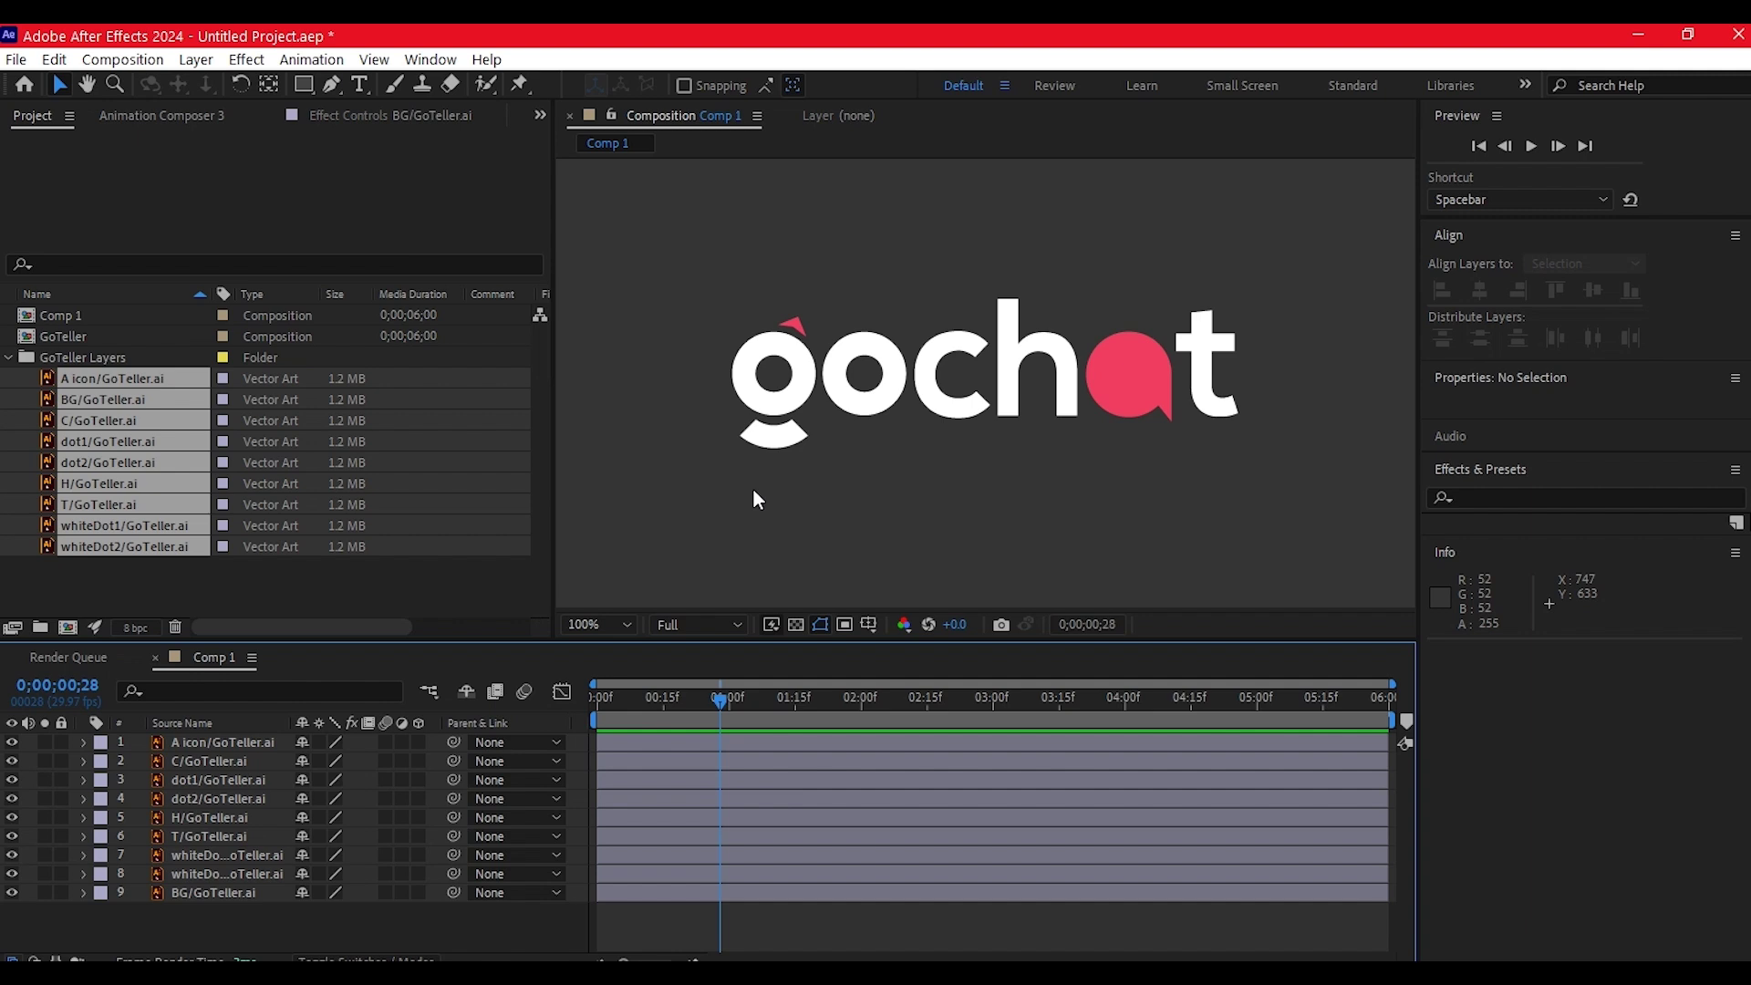